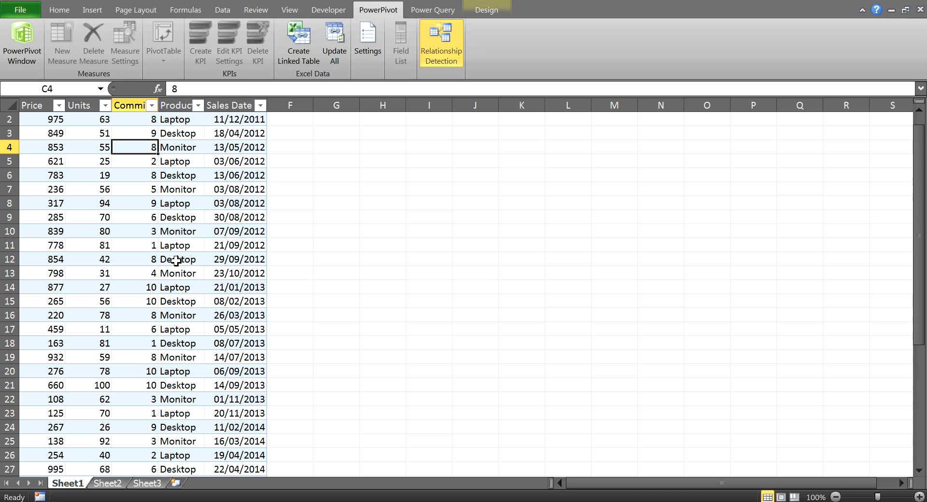
- Create a PowerPivot linked table from the sales data table on Sheet1
{"action": "key", "text": "ctrl+Down"}
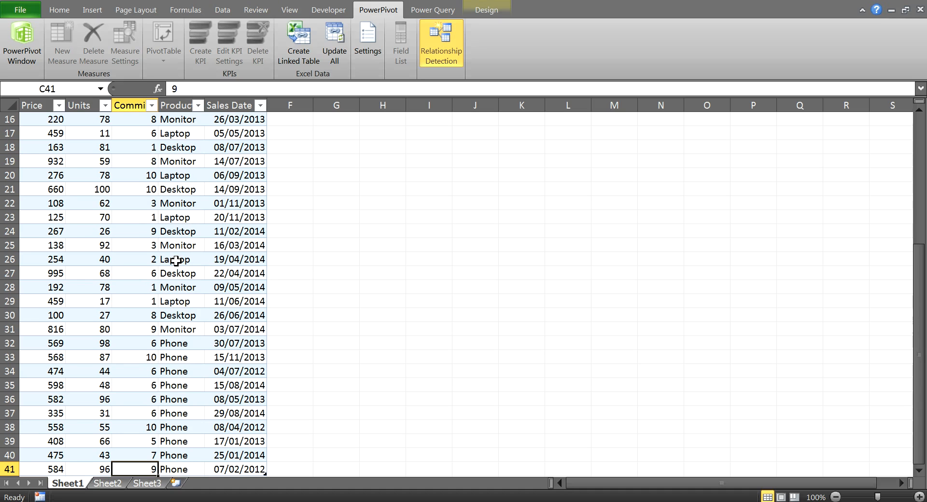
{"action": "key", "text": "Down"}
{"action": "key", "text": "Up"}
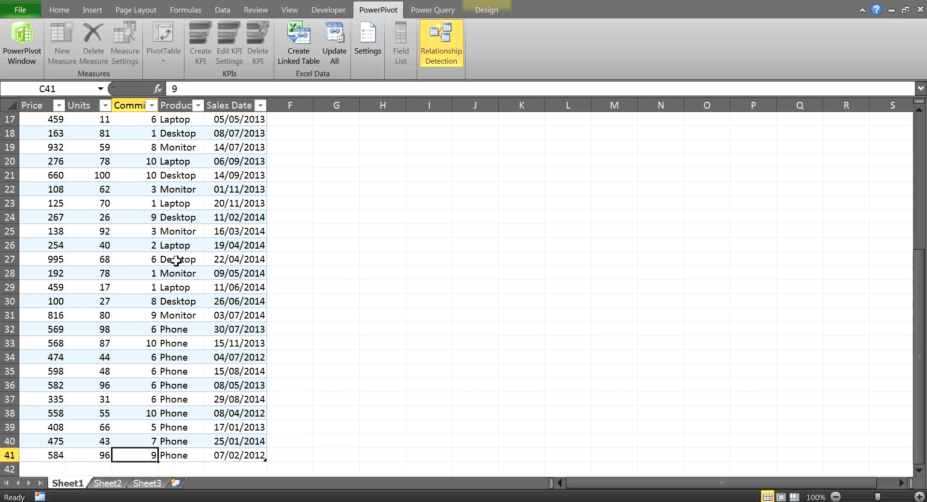
{"action": "key", "text": "ctrl+Up"}
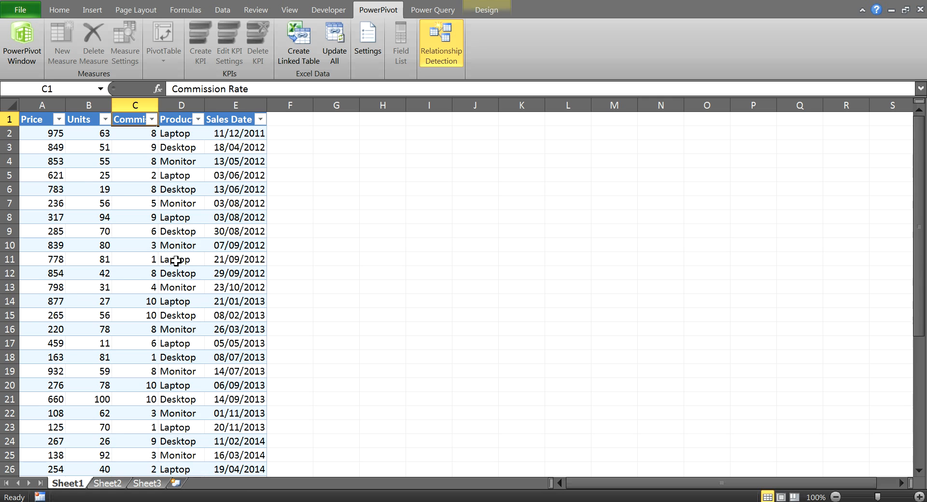
{"action": "left_click", "coordinate": [296, 47]}
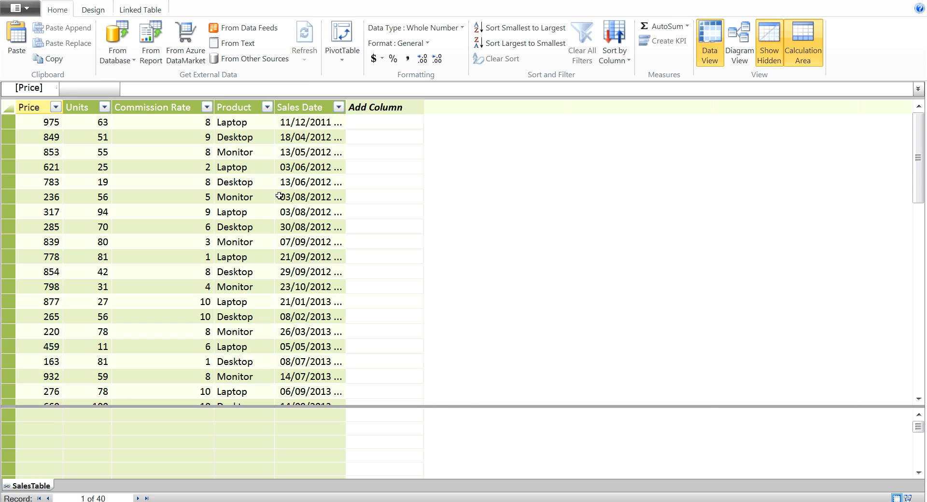
- Add a calculated column to SalesTable with the formula =[Price]*[Units]
{"action": "left_click", "coordinate": [366, 124]}
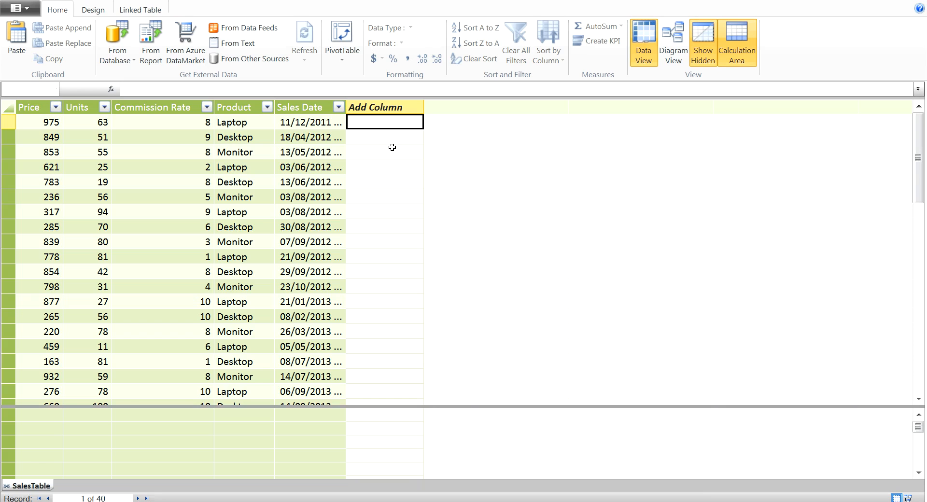
{"action": "type", "text": "="}
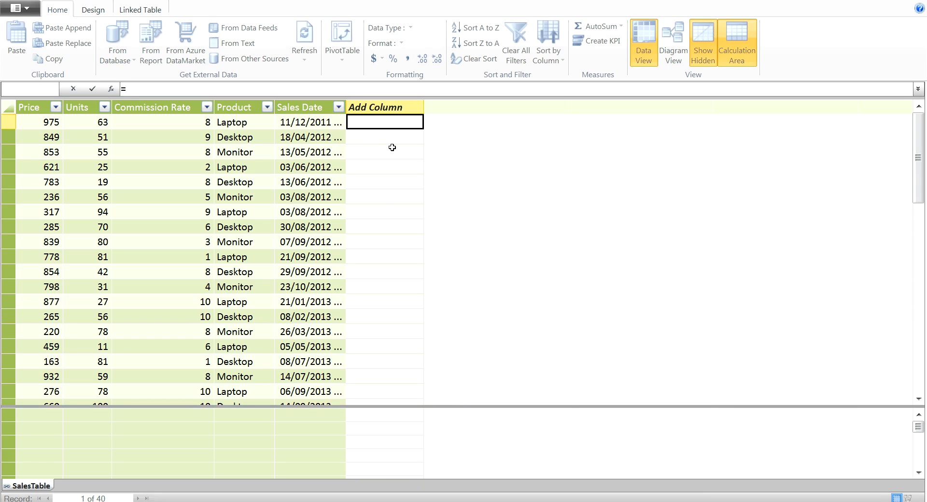
{"action": "type", "text": "["}
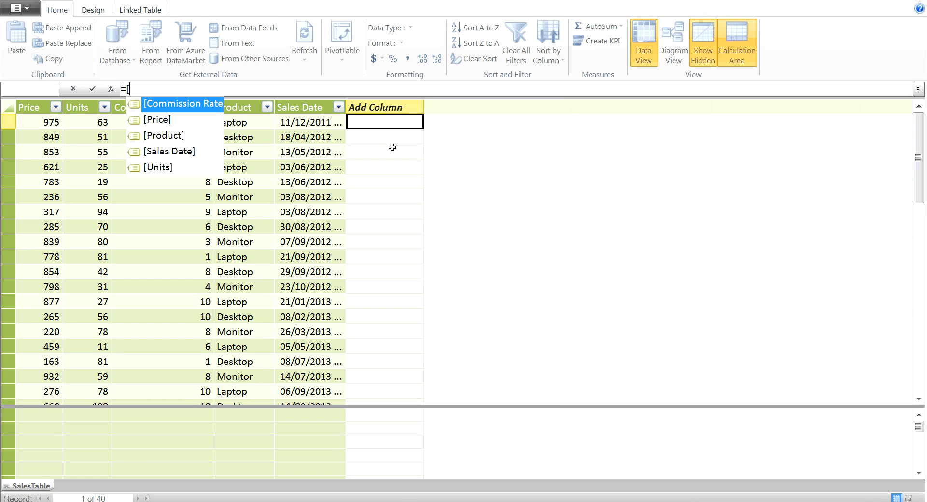
{"action": "key", "text": "Tab"}
{"action": "type", "text": "*["}
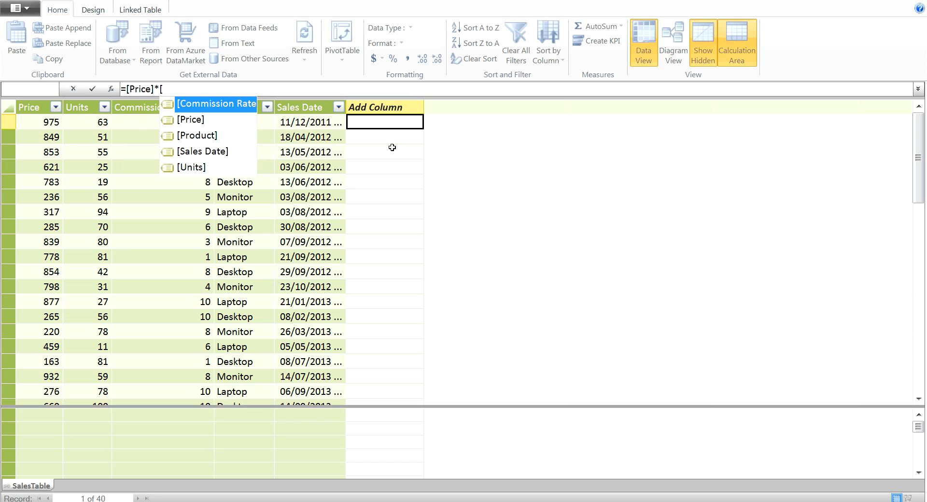
{"action": "key", "text": "Down"}
{"action": "key", "text": "Down"}
{"action": "key", "text": "Down"}
{"action": "key", "text": "Down"}
{"action": "key", "text": "Tab"}
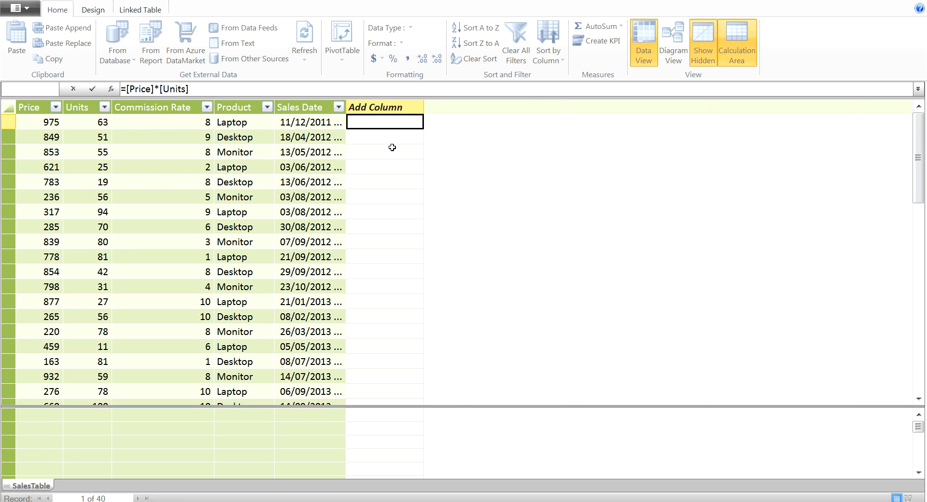
{"action": "key", "text": "Return"}
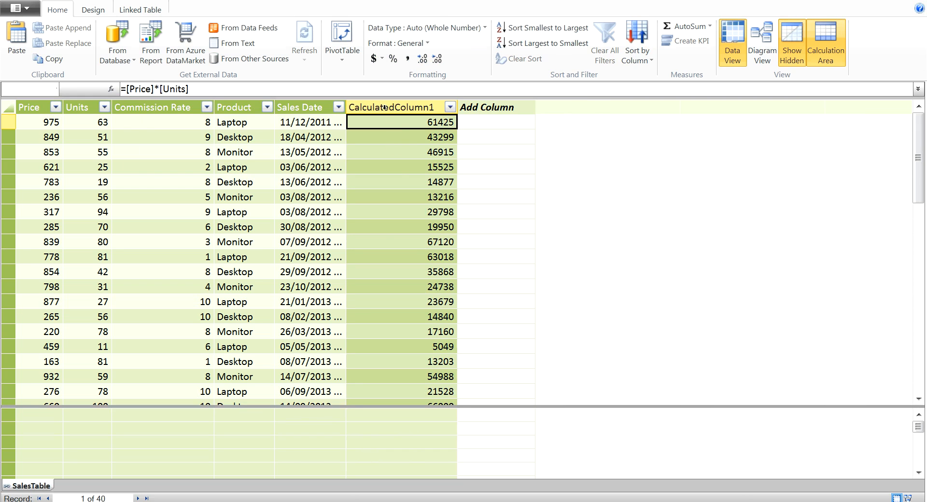
- Rename the price-times-units calculated column as Sales
{"action": "right_click", "coordinate": [382, 107]}
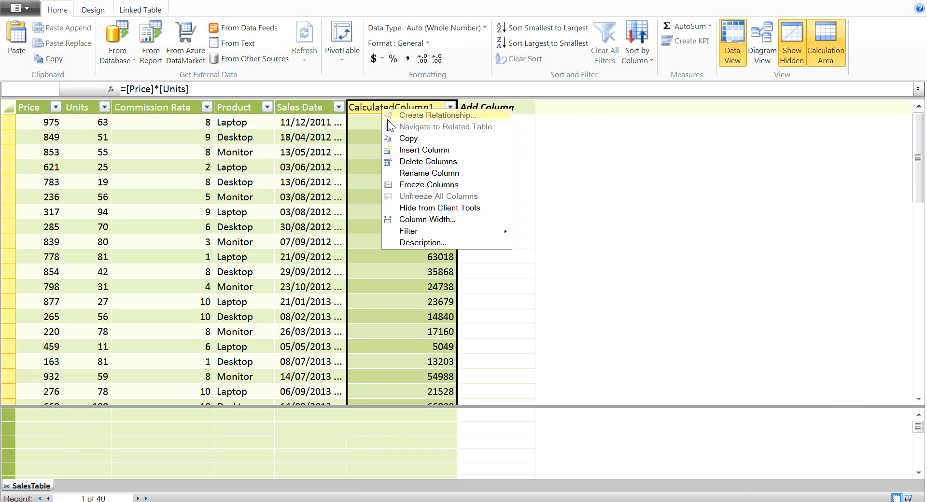
{"action": "left_click", "coordinate": [411, 175]}
{"action": "type", "text": "Sa"}
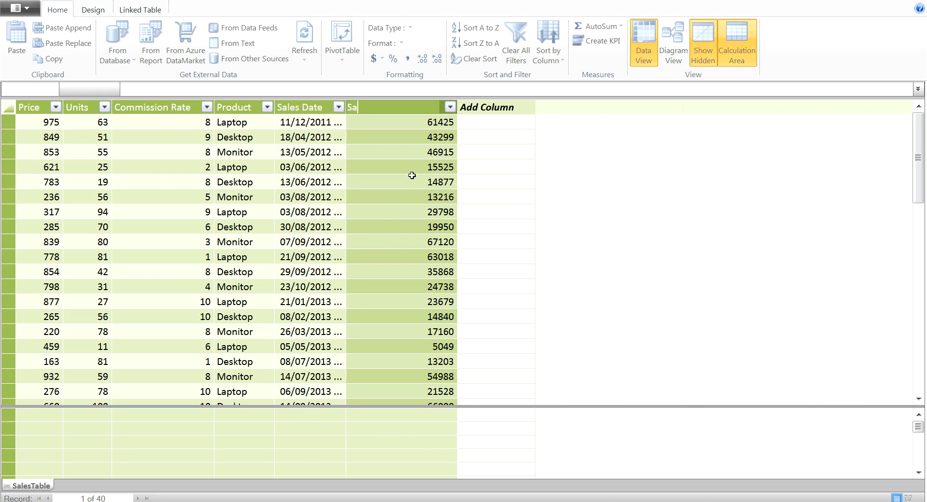
{"action": "type", "text": "les"}
{"action": "key", "text": "Return"}
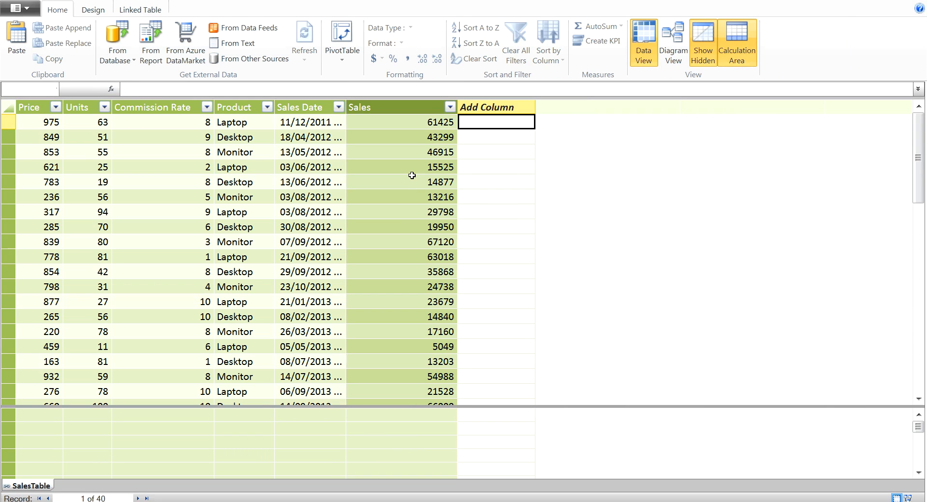
- Add a calculated column after Sales with the formula =[Sales]*[Commission Rate]/100
{"action": "type", "text": "="}
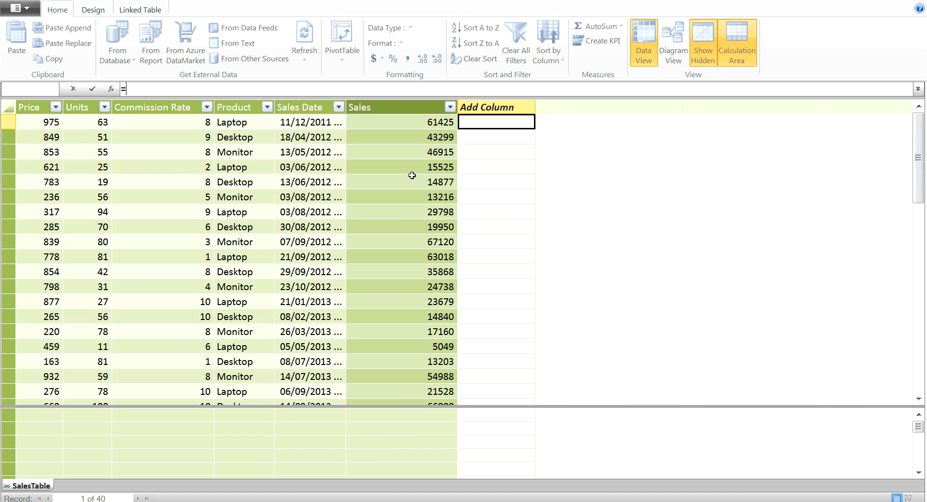
{"action": "type", "text": "["}
{"action": "key", "text": "Down"}
{"action": "key", "text": "Down"}
{"action": "key", "text": "Down"}
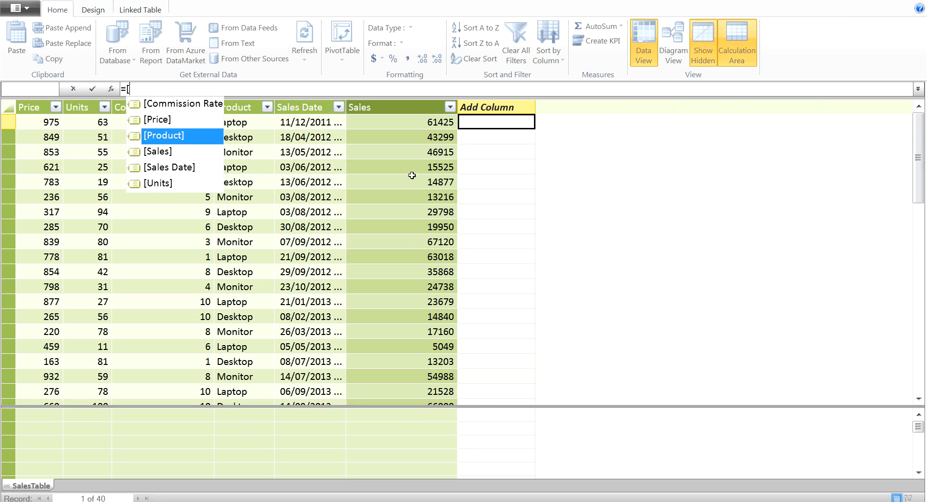
{"action": "key", "text": "Tab"}
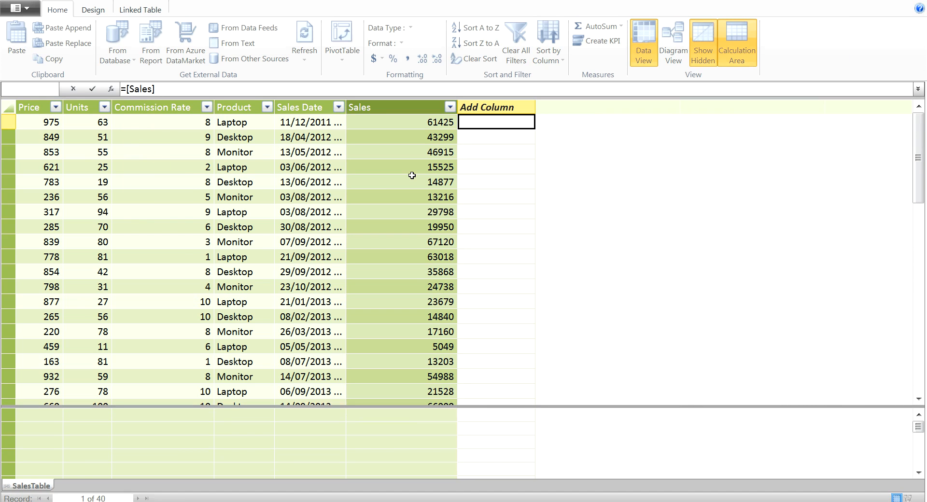
{"action": "type", "text": "*["}
{"action": "key", "text": "Tab"}
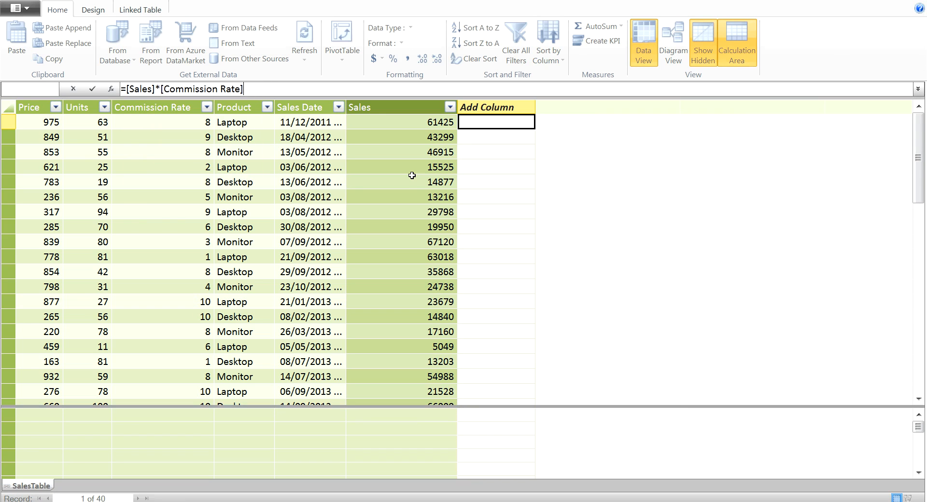
{"action": "type", "text": "/100"}
{"action": "key", "text": "Return"}
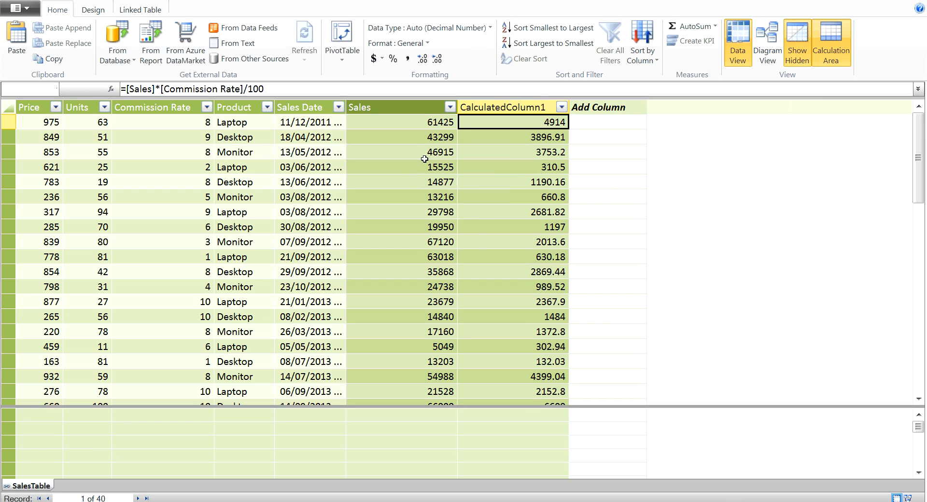
- Rename the calculated column that follows Sales as Commission
{"action": "right_click", "coordinate": [480, 107]}
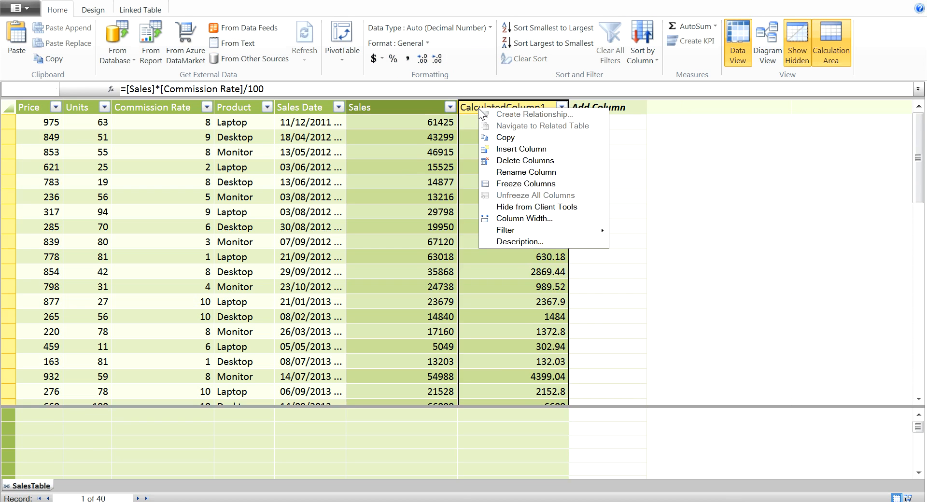
{"action": "left_click", "coordinate": [522, 175]}
{"action": "type", "text": "Commission"}
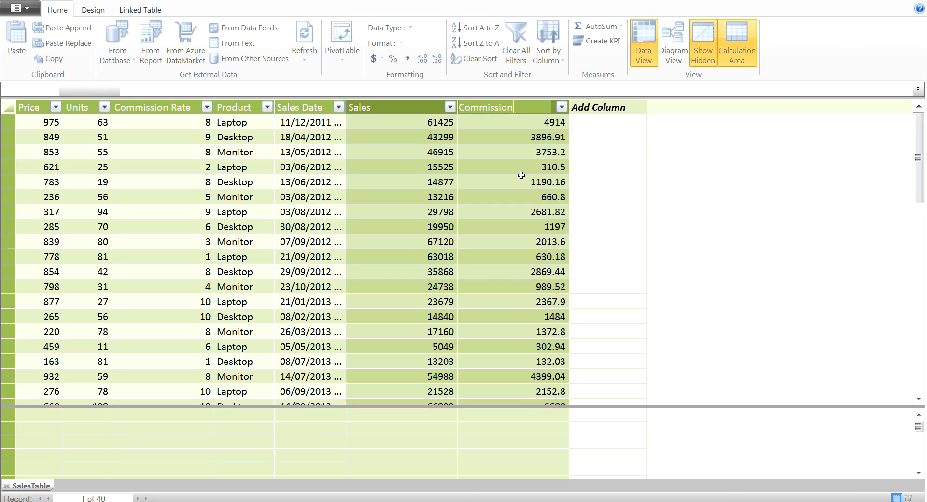
{"action": "key", "text": "Return"}
- Add a calculated column after Commission with the formula =sum([Commission])
{"action": "key", "text": "Right"}
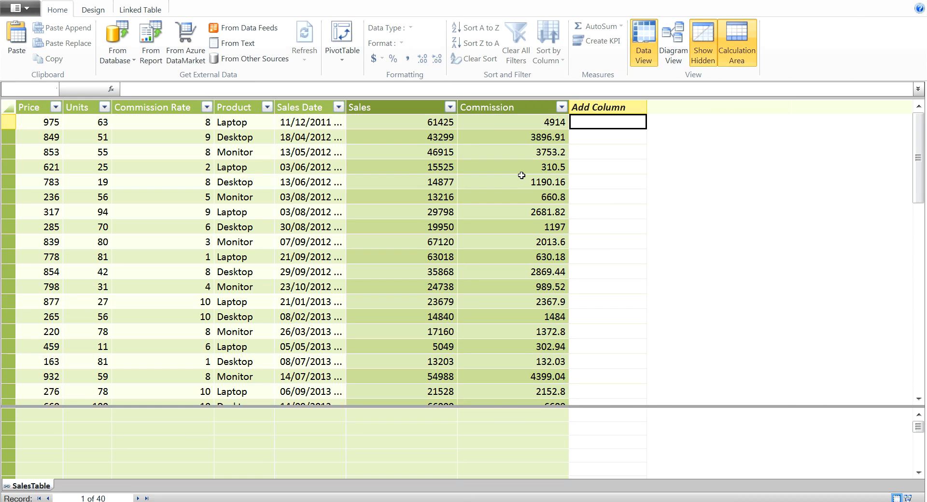
{"action": "type", "text": "="}
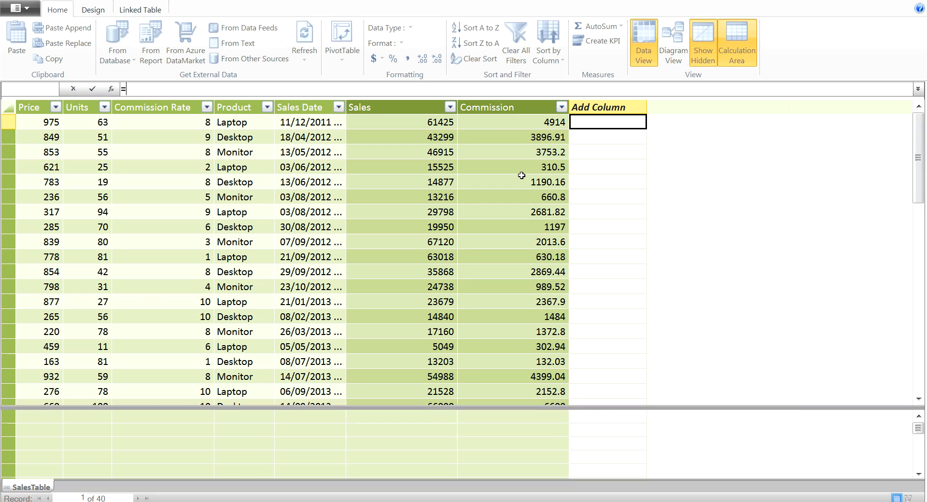
{"action": "type", "text": "sum(["}
{"action": "key", "text": "Down"}
{"action": "key", "text": "Up"}
{"action": "key", "text": "Tab"}
{"action": "type", "text": ")"}
{"action": "key", "text": "Return"}
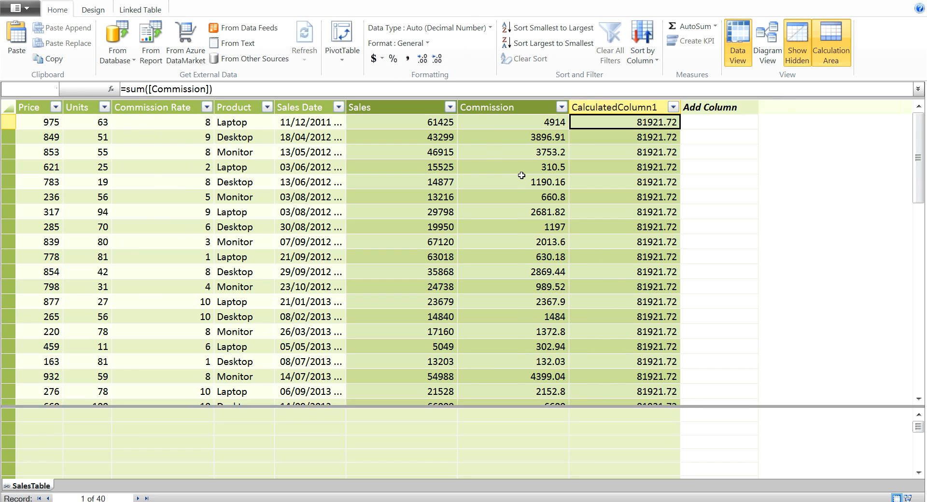
- Rename the calculated column holding the commission sum as Total Commission
{"action": "right_click", "coordinate": [622, 103]}
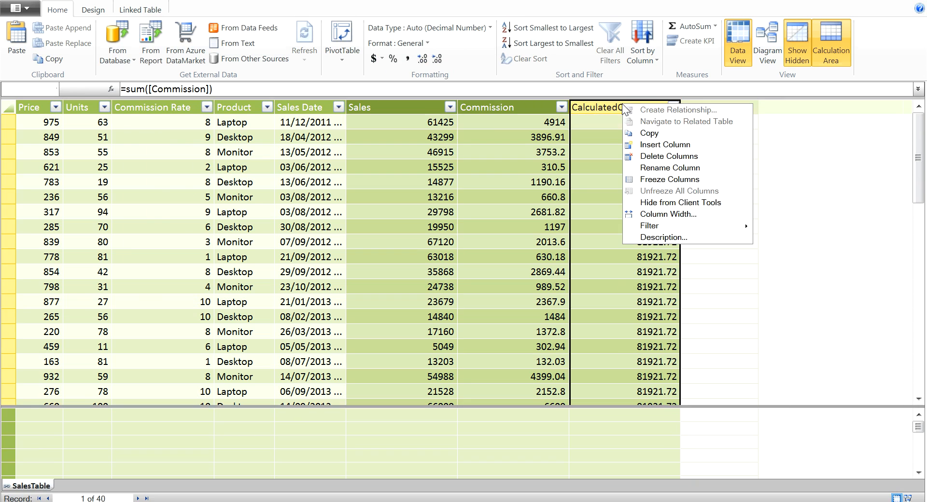
{"action": "left_click", "coordinate": [653, 166]}
{"action": "type", "text": "total"}
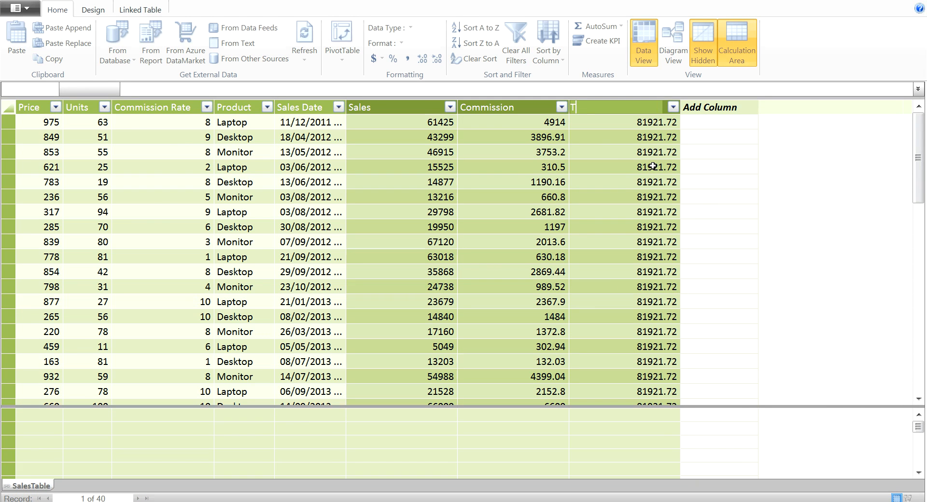
{"action": "type", "text": " Commission"}
{"action": "key", "text": "Return"}
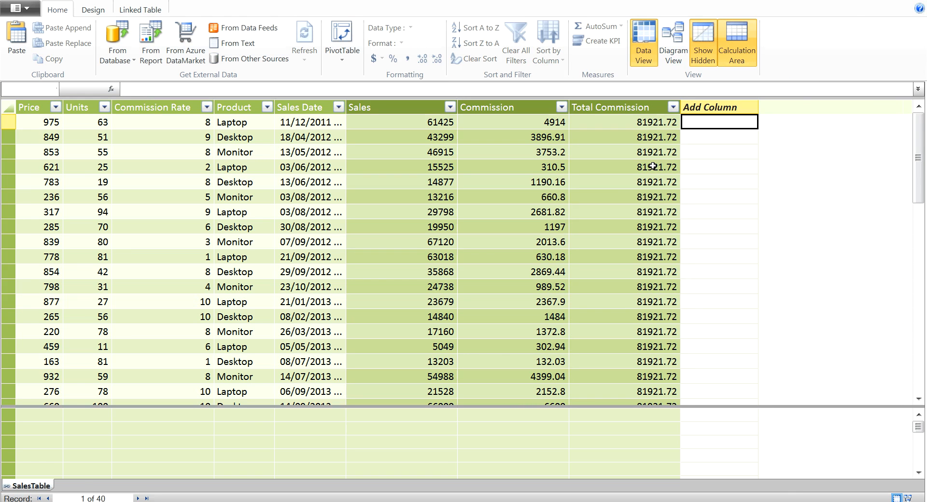
- Add a calculated column after Total Commission with the formula =MONTH([Sales Date])
{"action": "type", "text": "="}
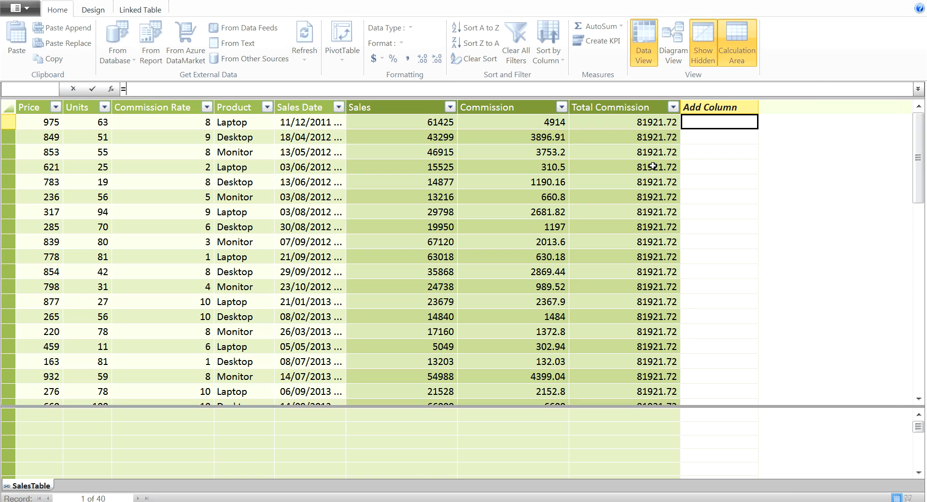
{"action": "type", "text": "MO"}
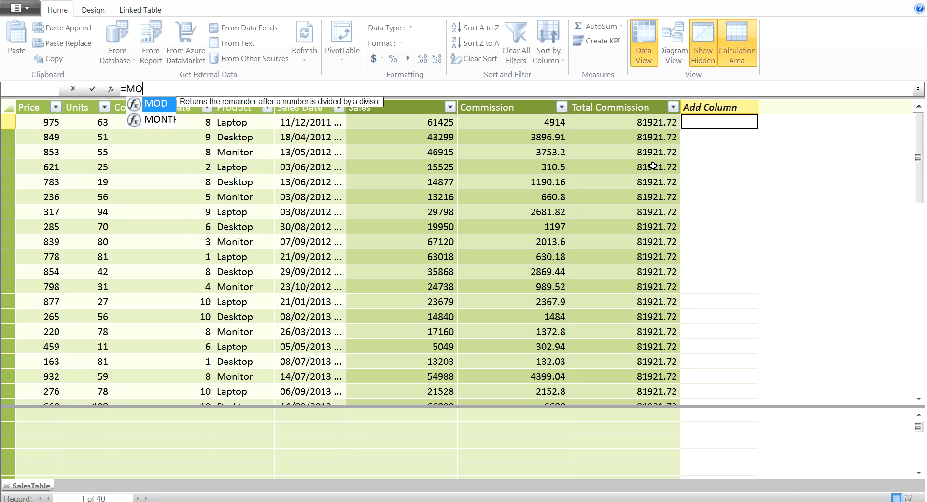
{"action": "key", "text": "Down"}
{"action": "key", "text": "Tab"}
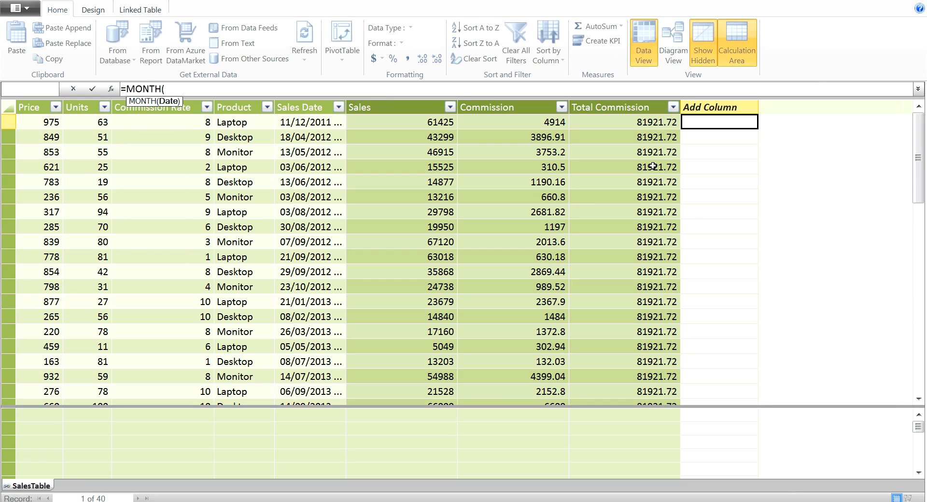
{"action": "type", "text": "["}
{"action": "key", "text": "Down"}
{"action": "key", "text": "Down"}
{"action": "key", "text": "Down"}
{"action": "key", "text": "Down"}
{"action": "key", "text": "Down"}
{"action": "key", "text": "Tab"}
{"action": "type", "text": ")"}
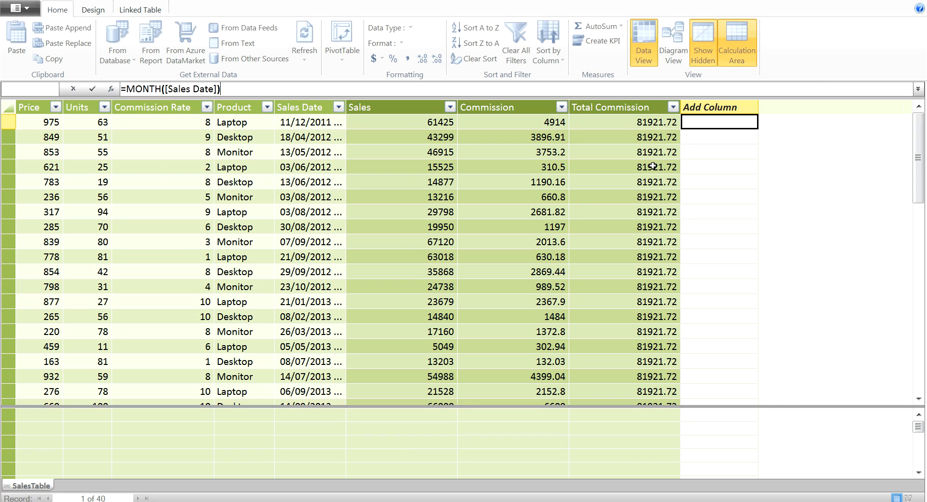
{"action": "key", "text": "Return"}
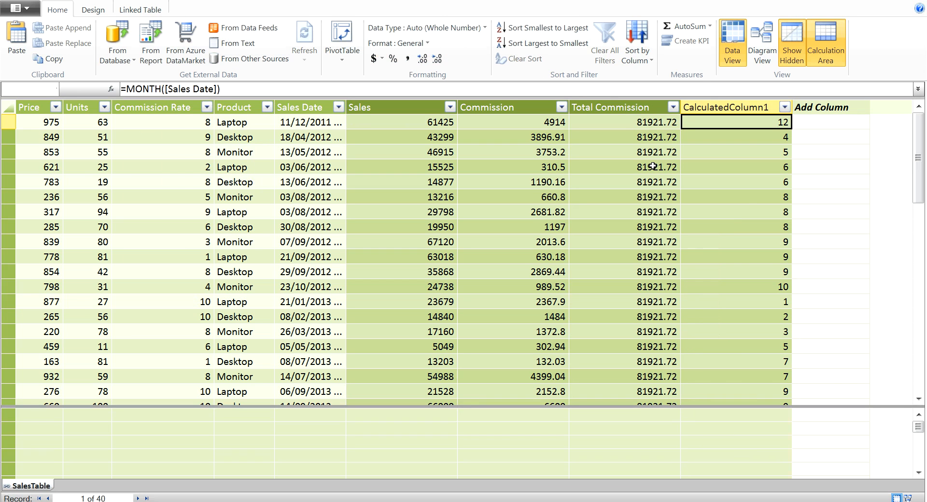
- Rename the month calculated column as Sales Month
{"action": "right_click", "coordinate": [712, 104]}
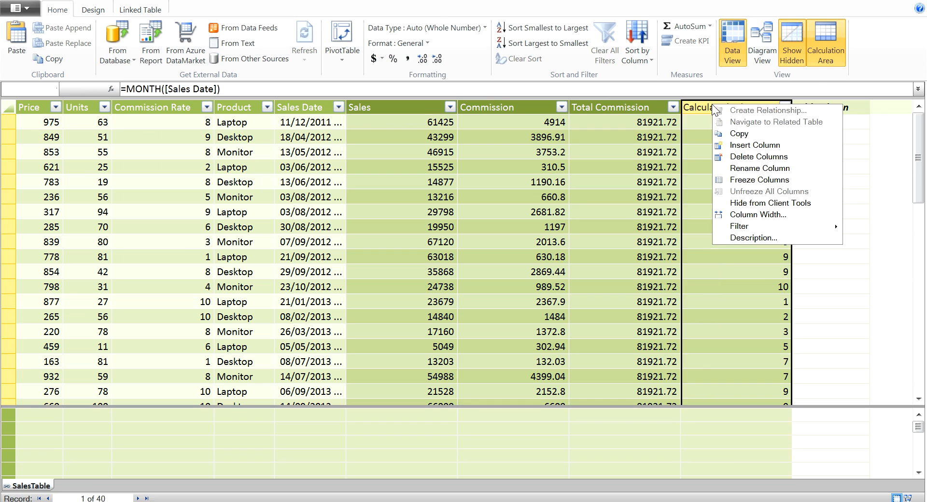
{"action": "left_click", "coordinate": [753, 168]}
{"action": "type", "text": "Sales Month"}
{"action": "key", "text": "Return"}
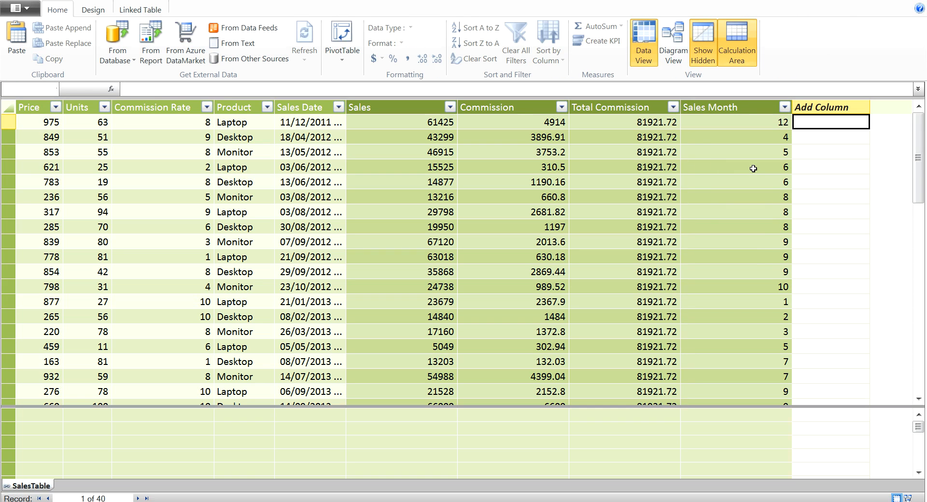
- Add a calculated column after Sales Month with the formula =YEAR([Sales Date])
{"action": "type", "text": "="}
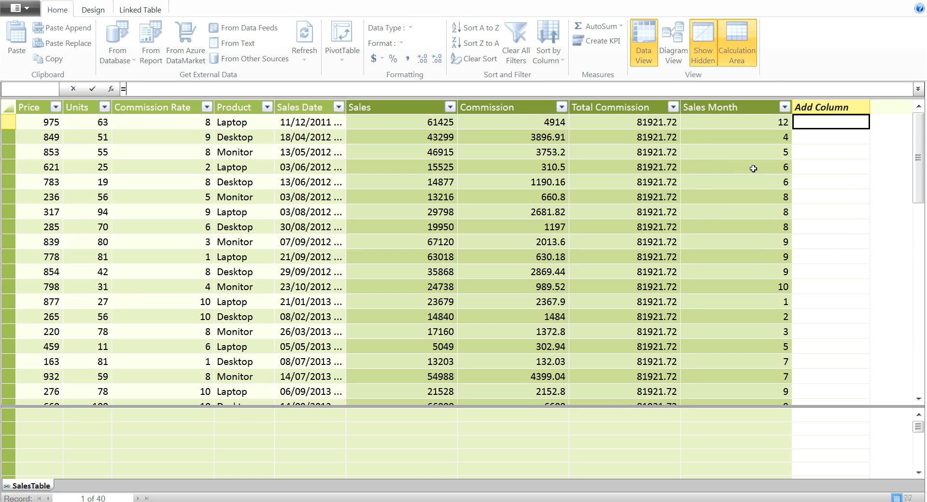
{"action": "type", "text": "year"}
{"action": "key", "text": "Tab"}
{"action": "type", "text": "["}
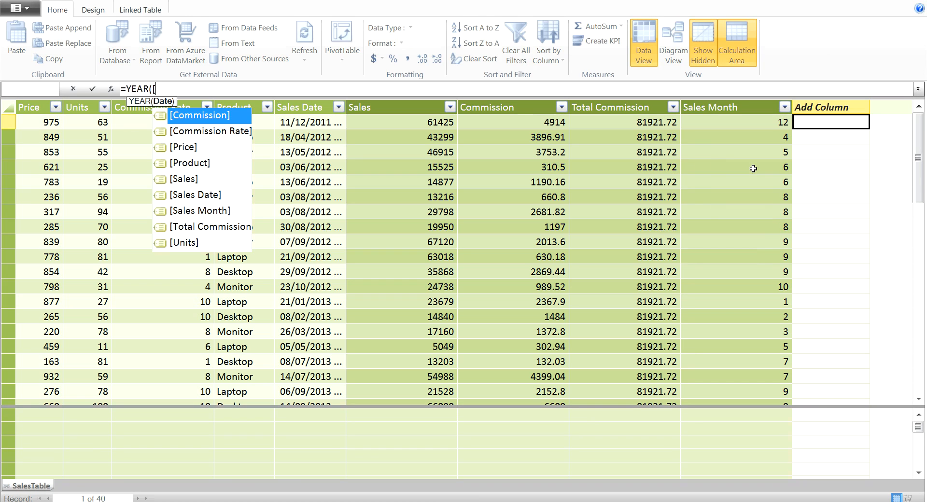
{"action": "key", "text": "Down"}
{"action": "key", "text": "Down"}
{"action": "key", "text": "Down"}
{"action": "key", "text": "Down"}
{"action": "key", "text": "Down"}
{"action": "key", "text": "Tab"}
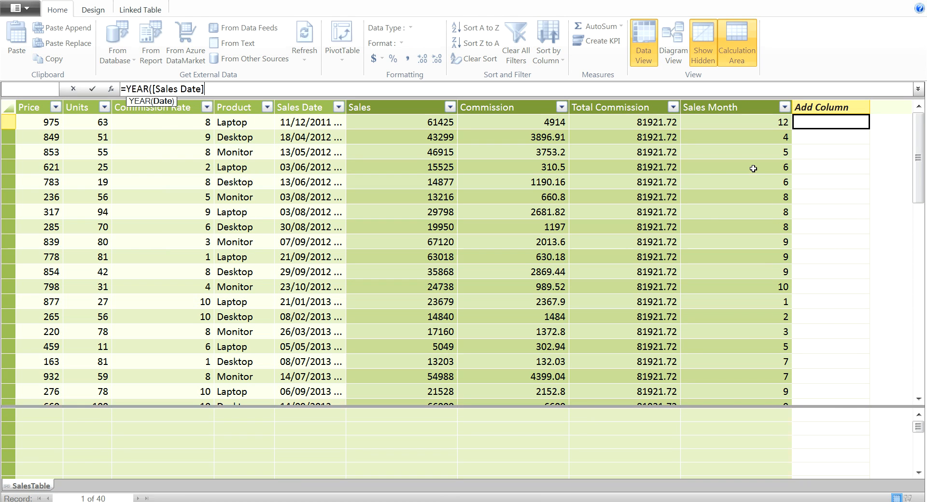
{"action": "type", "text": ")"}
{"action": "key", "text": "Return"}
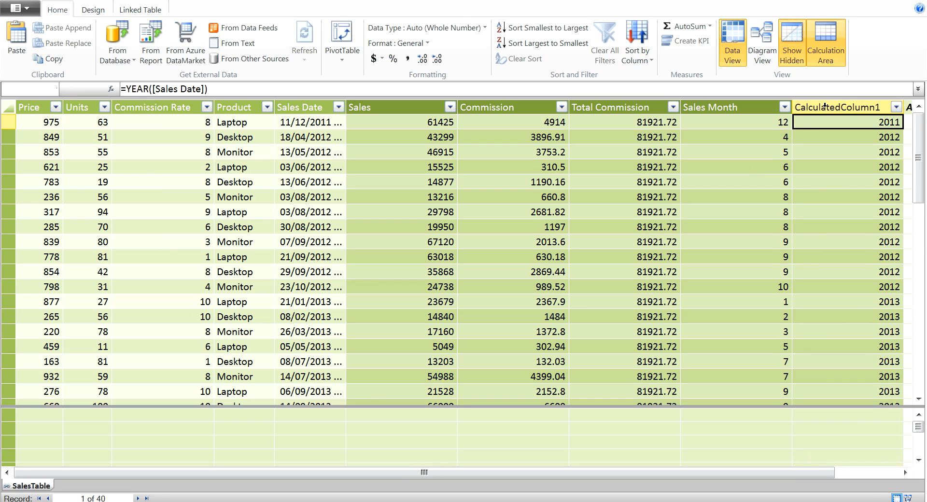
- Rename the calculated column holding the year as Sales Year
{"action": "right_click", "coordinate": [824, 107]}
{"action": "left_click", "coordinate": [848, 170]}
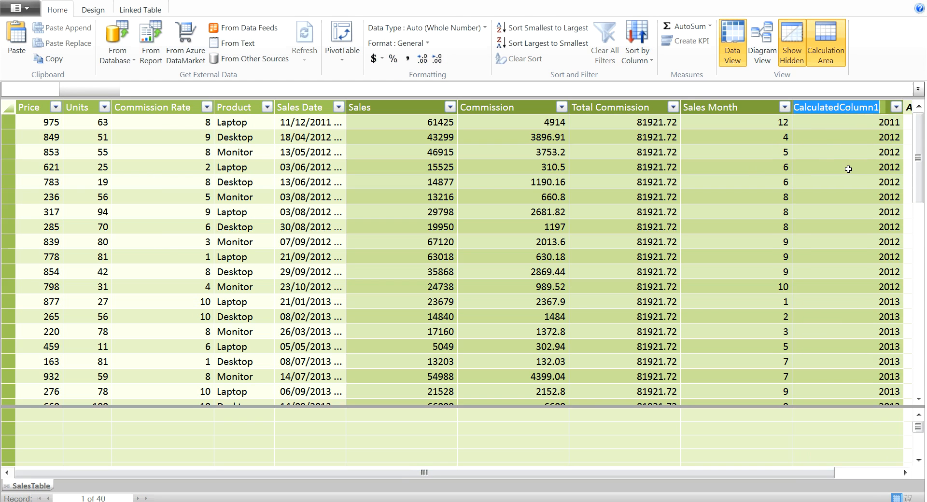
{"action": "type", "text": "Sales"}
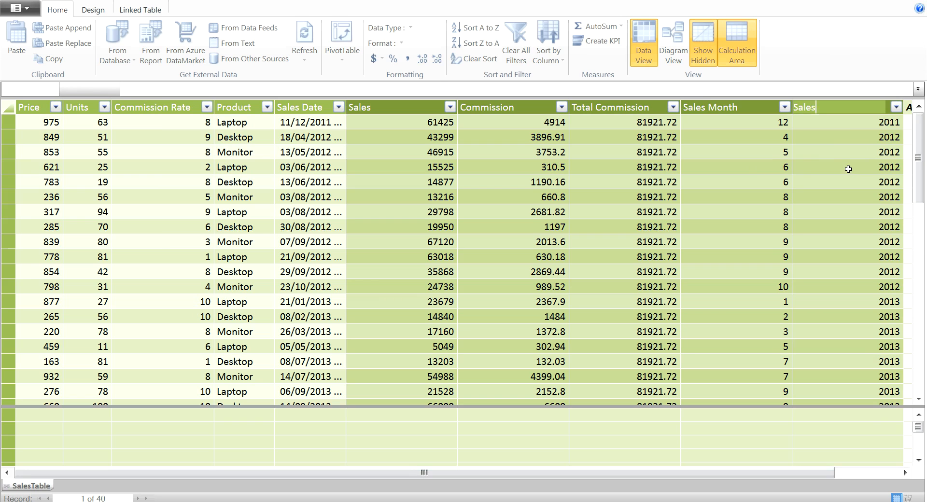
{"action": "type", "text": " Year"}
{"action": "key", "text": "Return"}
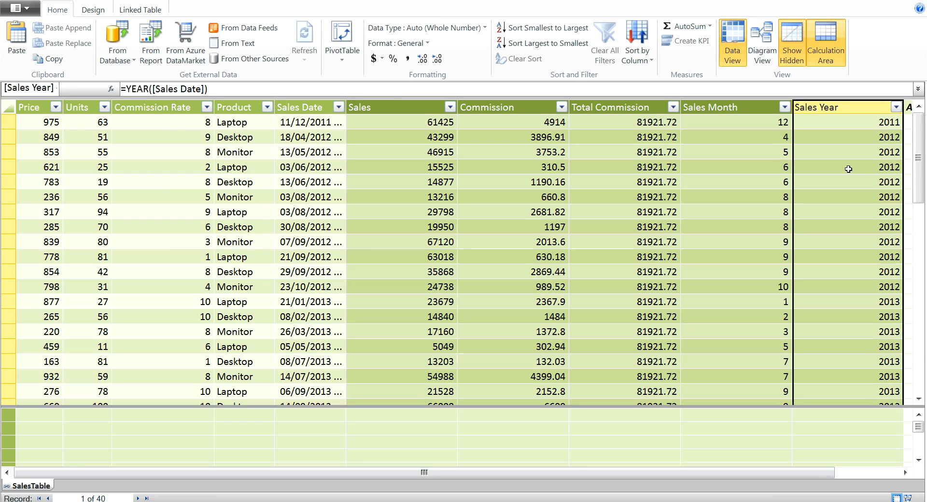
- Create a PivotTable on a new worksheet with Sales as values and Sales Year as row labels
{"action": "left_click", "coordinate": [342, 57]}
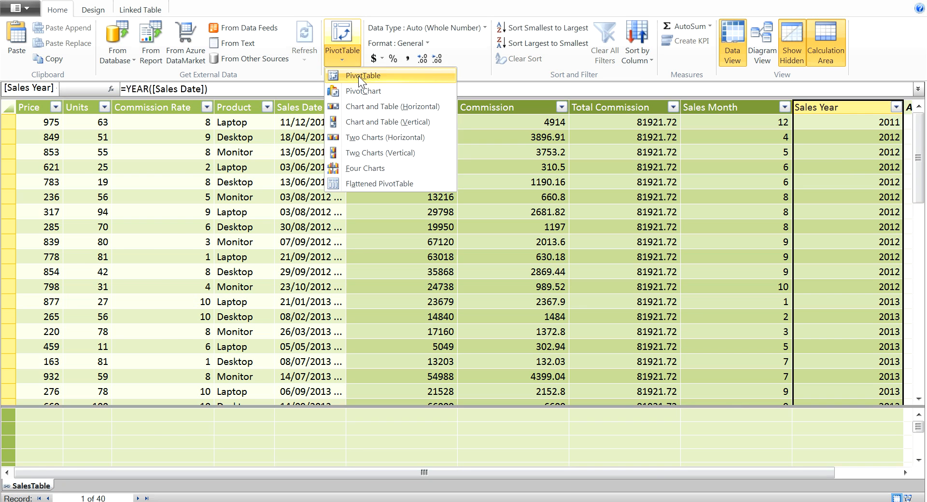
{"action": "left_click", "coordinate": [358, 77]}
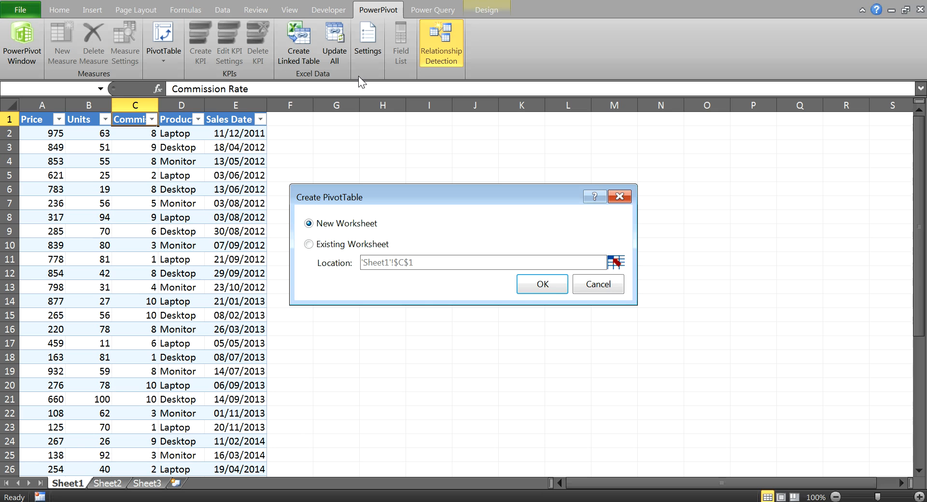
{"action": "left_click", "coordinate": [542, 284]}
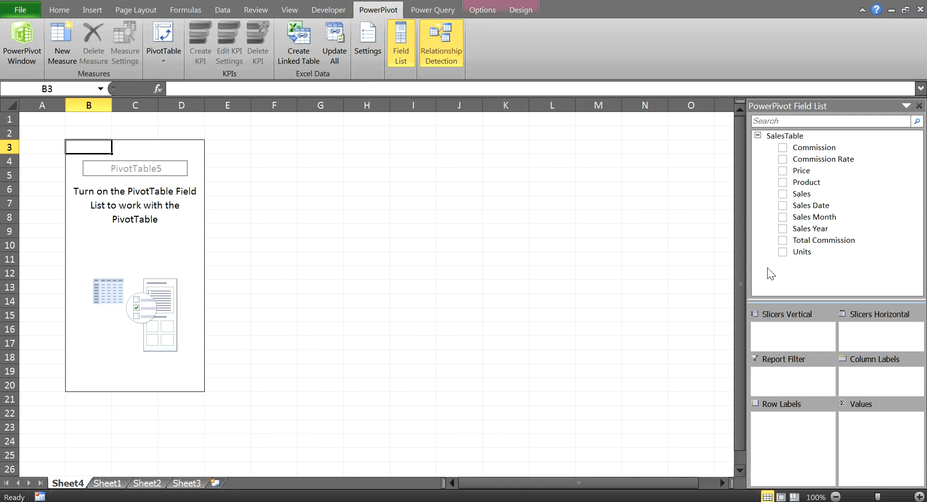
{"action": "left_click_drag", "start_coordinate": [799, 194], "coordinate": [885, 434]}
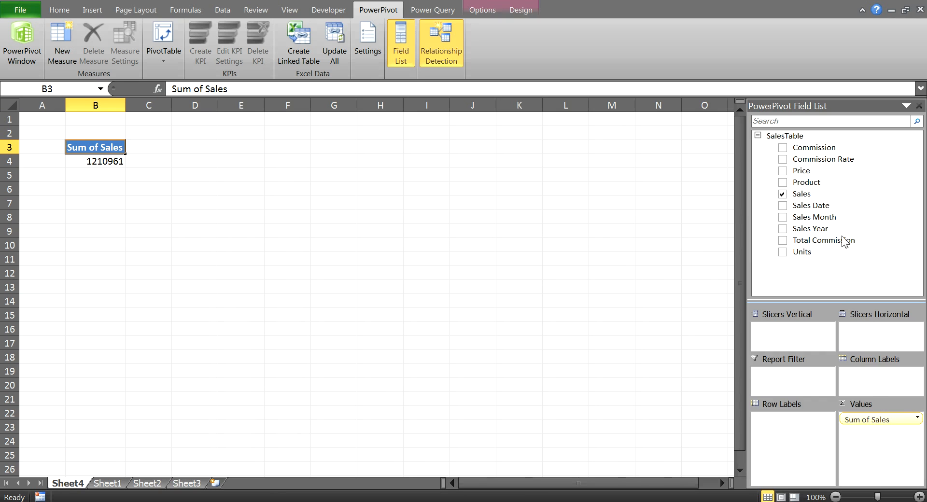
{"action": "left_click_drag", "start_coordinate": [808, 228], "coordinate": [808, 434]}
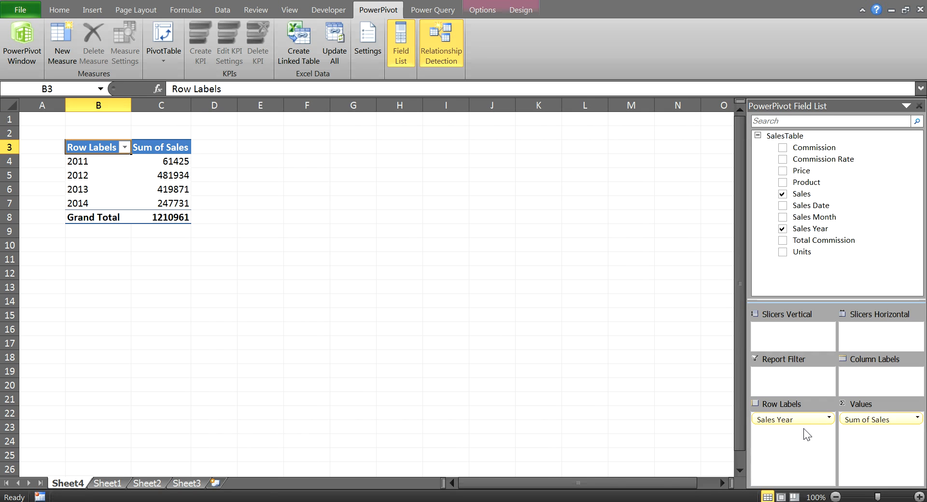
- Start a new measure in SalesTable and name it Number of Sales
{"action": "right_click", "coordinate": [783, 140]}
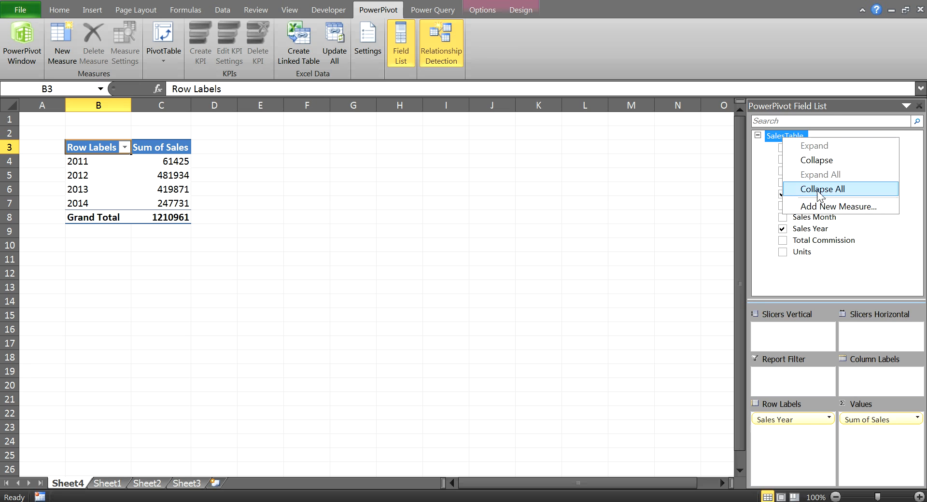
{"action": "left_click", "coordinate": [823, 207]}
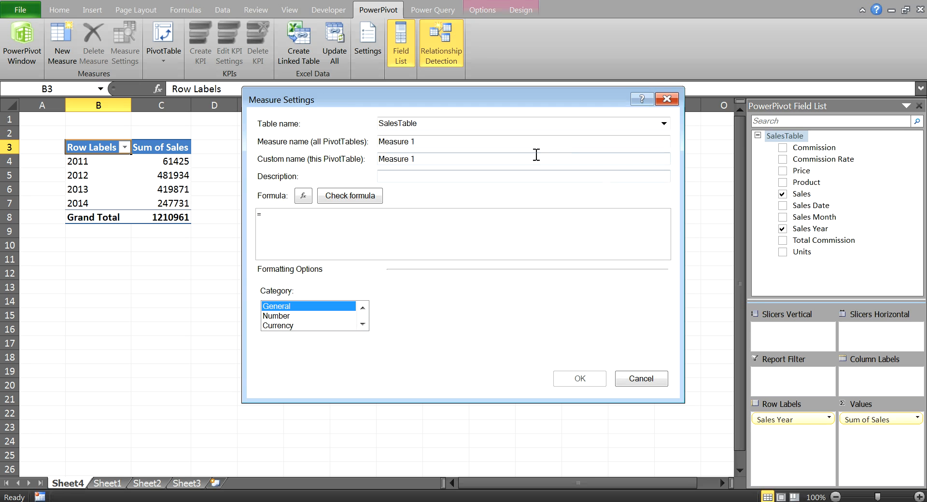
{"action": "triple_click", "coordinate": [498, 144]}
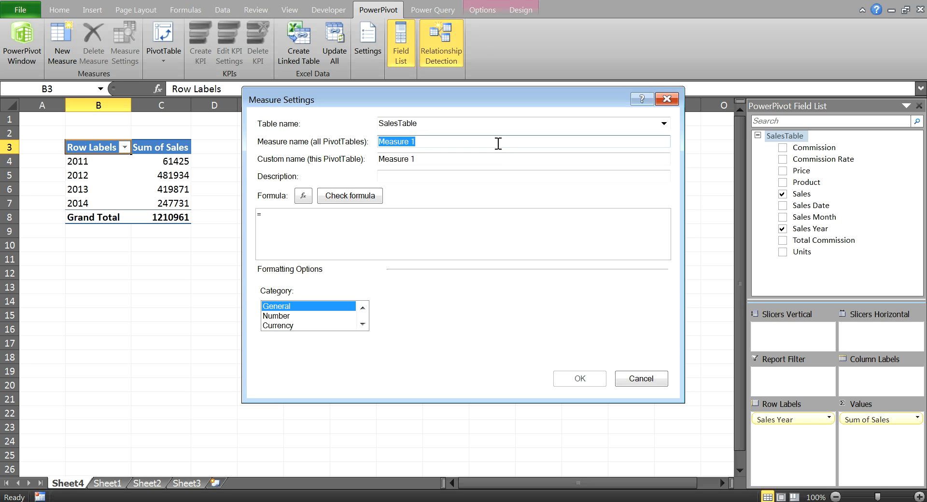
{"action": "type", "text": "Number od"}
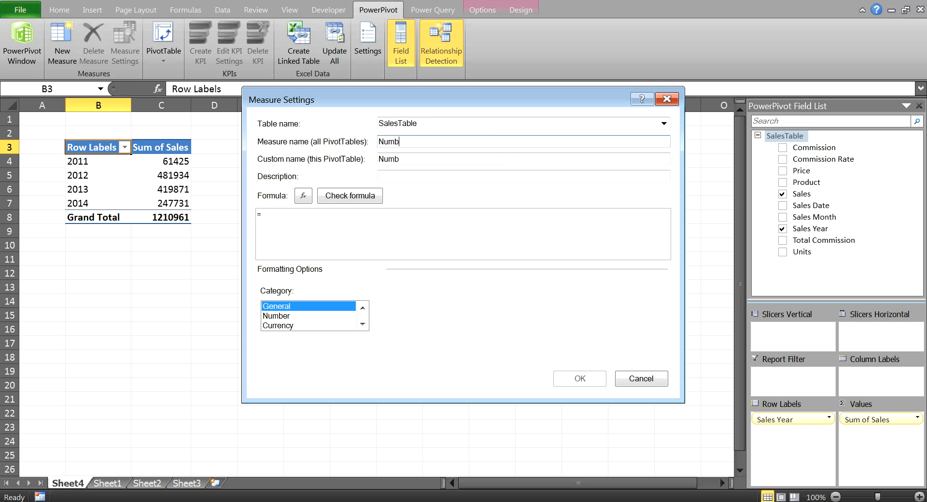
{"action": "key", "text": "BackSpace"}
{"action": "key", "text": "BackSpace"}
{"action": "type", "text": "f Sales"}
- Give the Number of Sales measure the formula =COUNTROWS(SalesTable) and add it to the PivotTable
{"action": "key", "text": "Tab"}
{"action": "key", "text": "Tab"}
{"action": "key", "text": "Tab"}
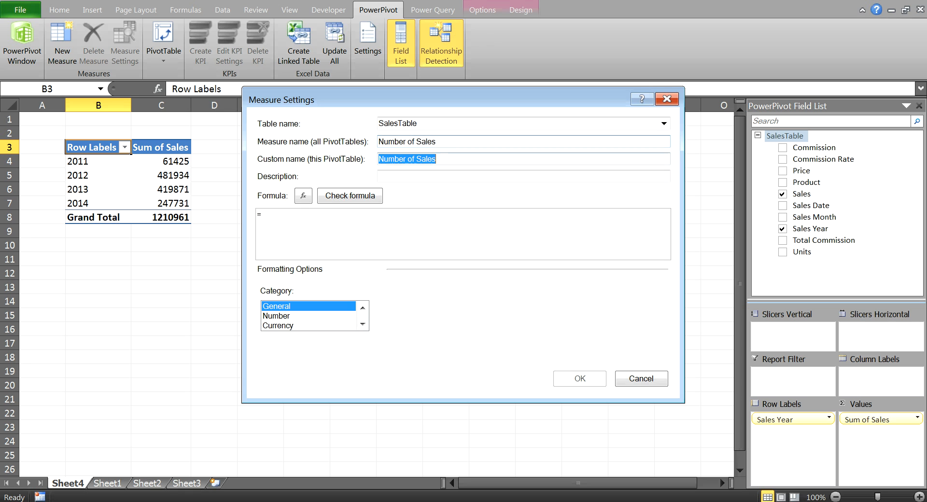
{"action": "key", "text": "Tab"}
{"action": "key", "text": "Tab"}
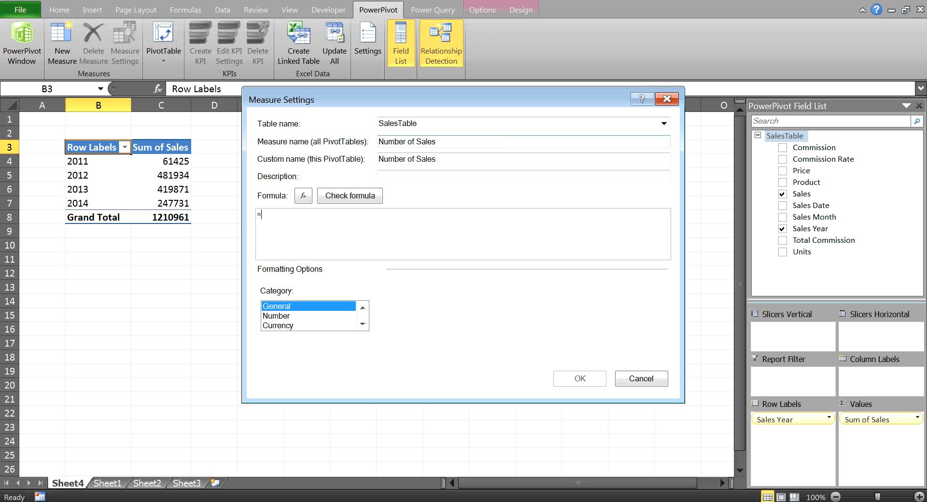
{"action": "type", "text": "cou"}
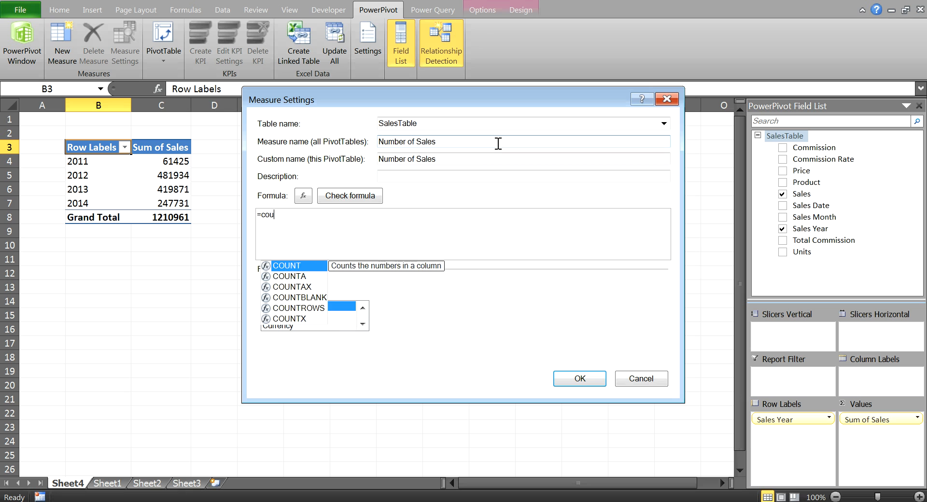
{"action": "key", "text": "Down"}
{"action": "key", "text": "Down"}
{"action": "key", "text": "Down"}
{"action": "key", "text": "Down"}
{"action": "key", "text": "Tab"}
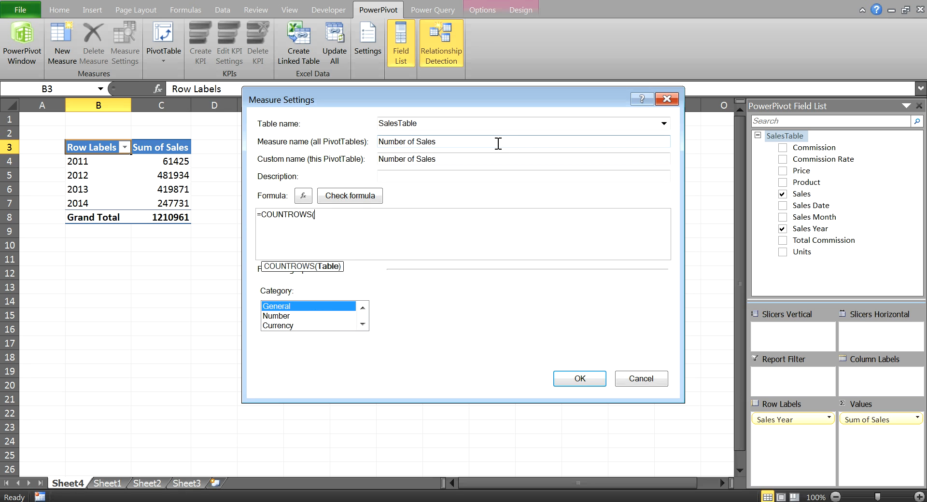
{"action": "type", "text": "s"}
{"action": "key", "text": "Tab"}
{"action": "type", "text": ")"}
{"action": "key", "text": "Return"}
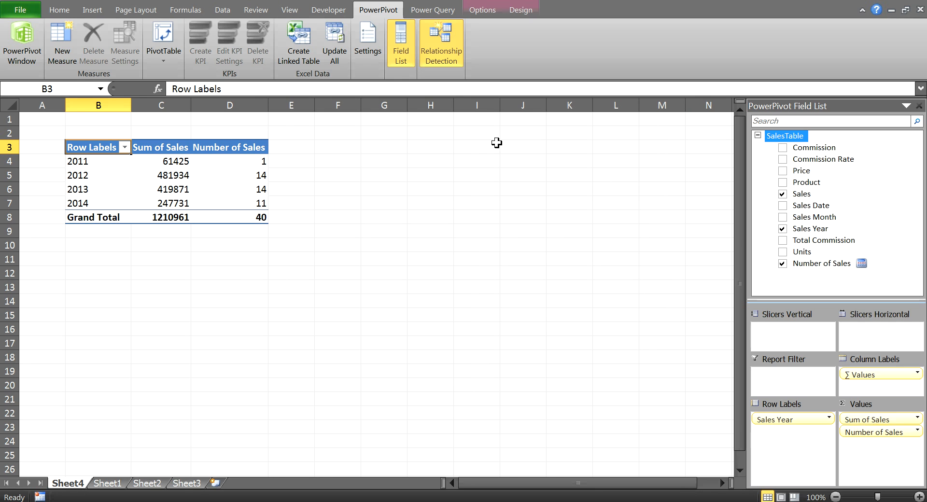
- Start another new measure in SalesTable and name it Sales Days
{"action": "right_click", "coordinate": [779, 135]}
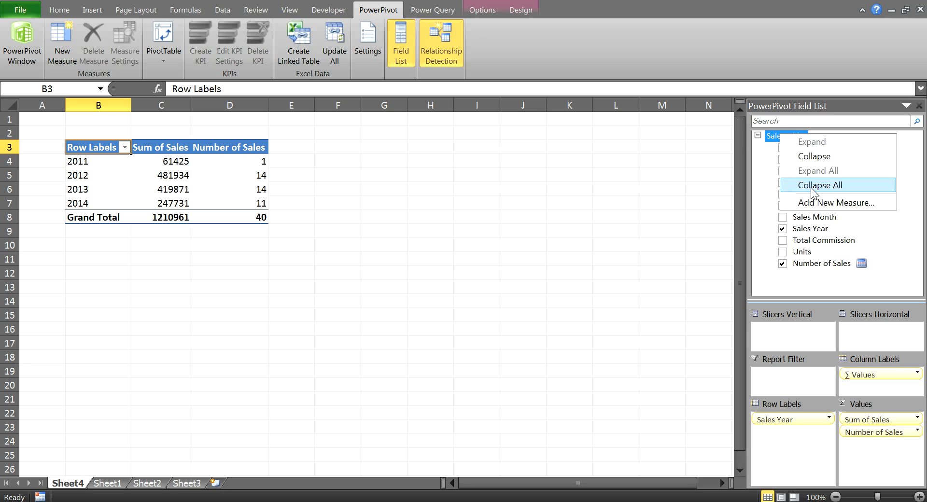
{"action": "left_click", "coordinate": [809, 203]}
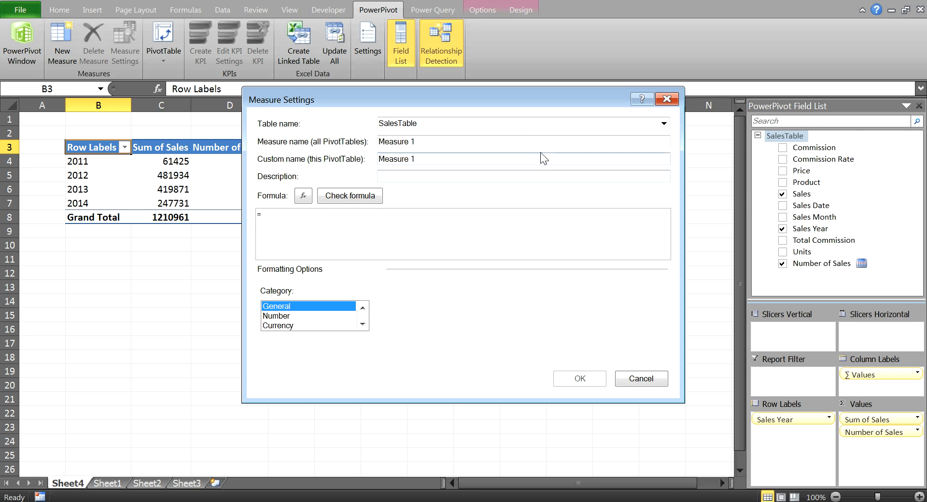
{"action": "left_click", "coordinate": [514, 144]}
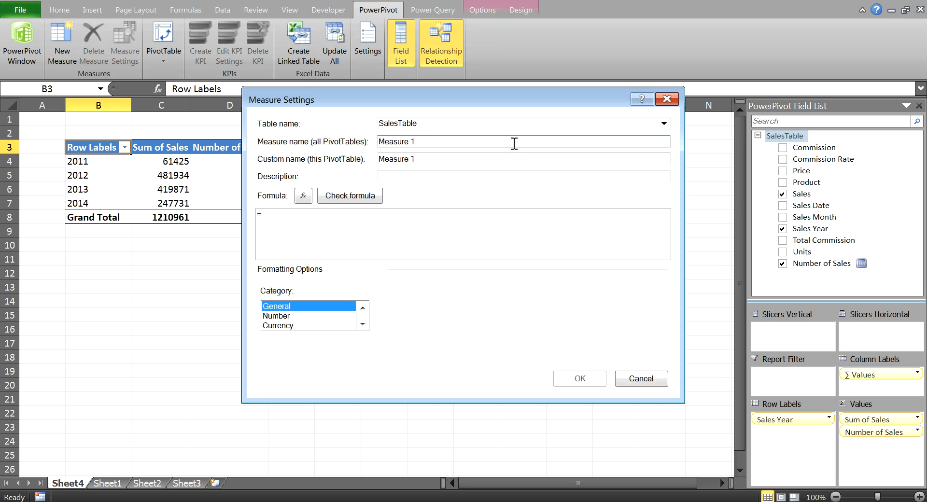
{"action": "triple_click", "coordinate": [514, 143]}
{"action": "type", "text": "Sales Days"}
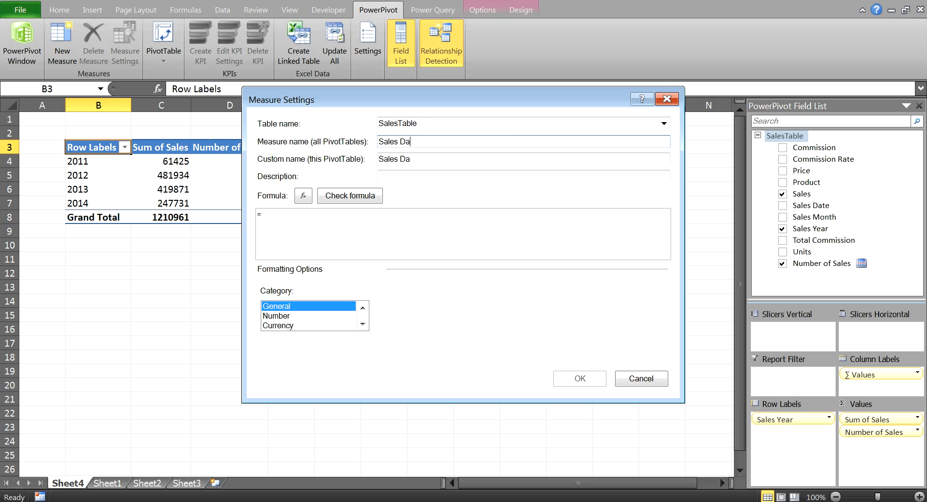
- Give the Sales Days measure the formula =DISTINCTCOUNT(SalesTable[Sales Date]) and add it to the PivotTable
{"action": "key", "text": "Tab"}
{"action": "key", "text": "Tab"}
{"action": "key", "text": "Tab"}
{"action": "key", "text": "Tab"}
{"action": "key", "text": "Tab"}
{"action": "type", "text": "Di"}
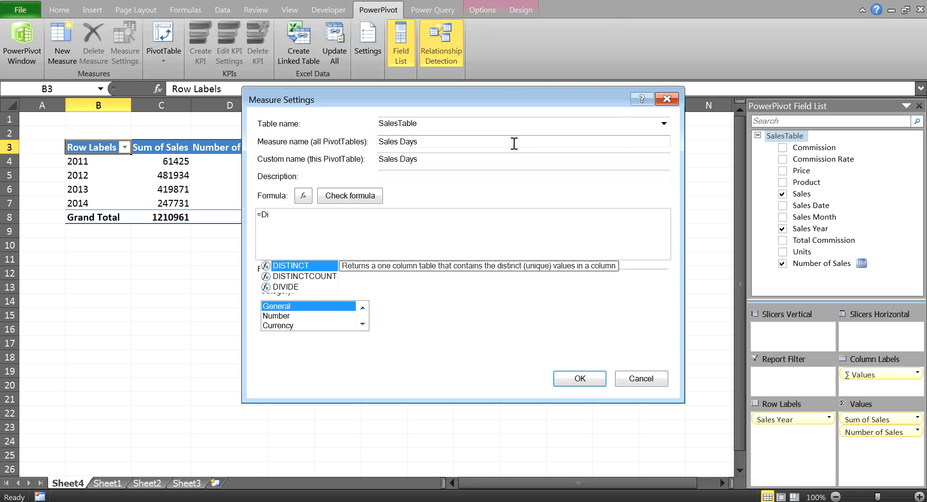
{"action": "key", "text": "Down"}
{"action": "key", "text": "Tab"}
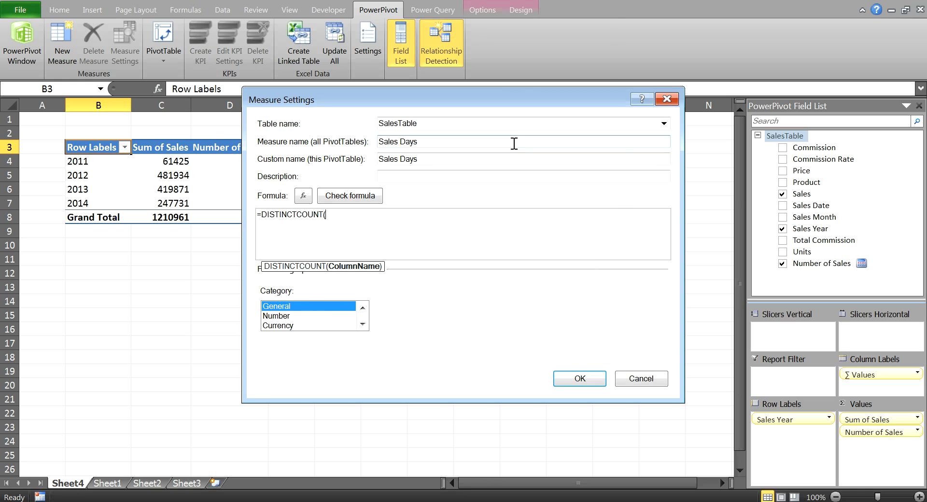
{"action": "type", "text": "sa"}
{"action": "key", "text": "Down"}
{"action": "key", "text": "Down"}
{"action": "key", "text": "Down"}
{"action": "key", "text": "Down"}
{"action": "key", "text": "Down"}
{"action": "key", "text": "Down"}
{"action": "key", "text": "Down"}
{"action": "key", "text": "Tab"}
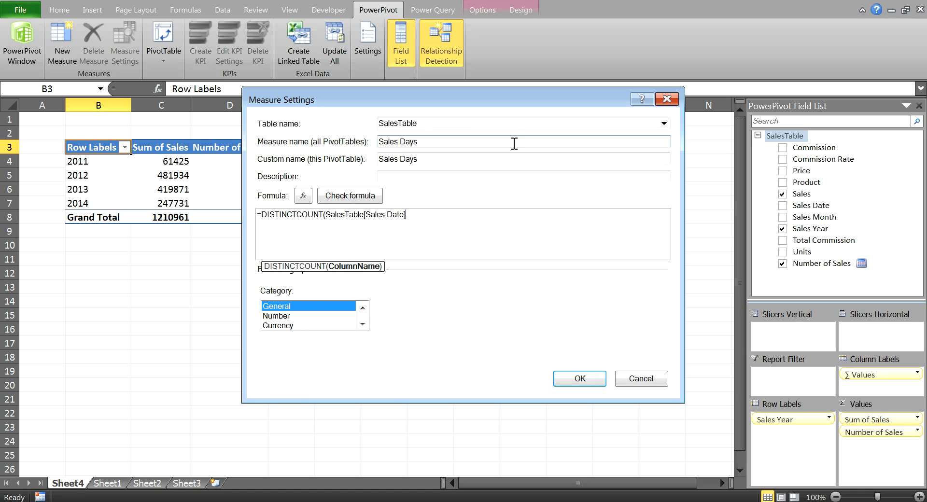
{"action": "type", "text": ")"}
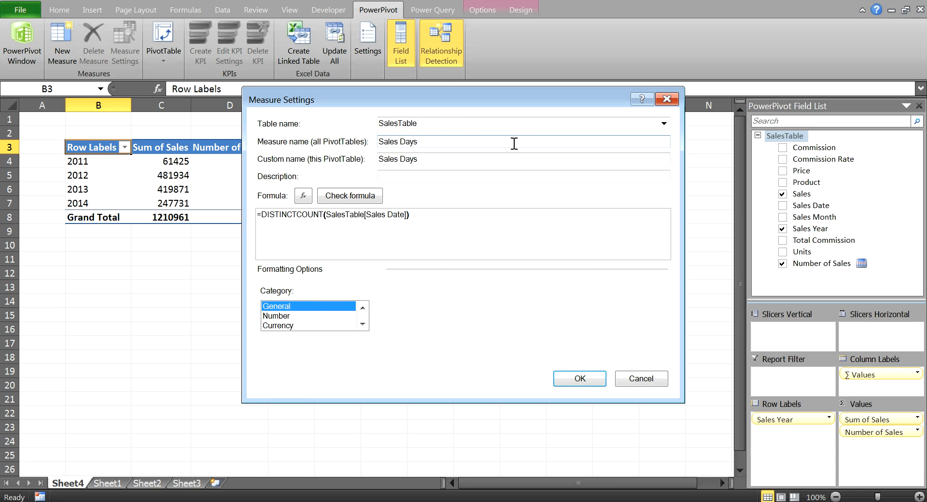
{"action": "key", "text": "Return"}
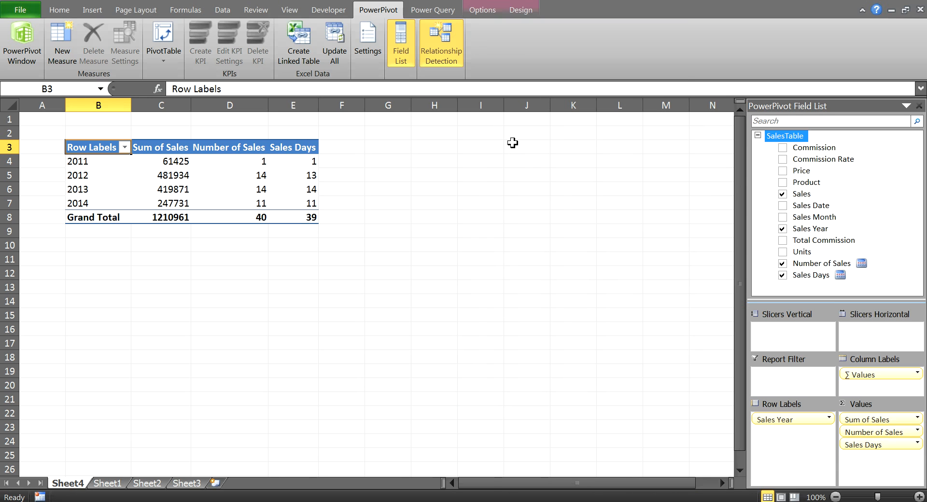
- Remove Sales Days and Number of Sales from the PivotTable values and replace Sales Year with Product as row labels
{"action": "left_click_drag", "start_coordinate": [864, 437], "coordinate": [892, 257]}
{"action": "left_click_drag", "start_coordinate": [878, 433], "coordinate": [886, 234]}
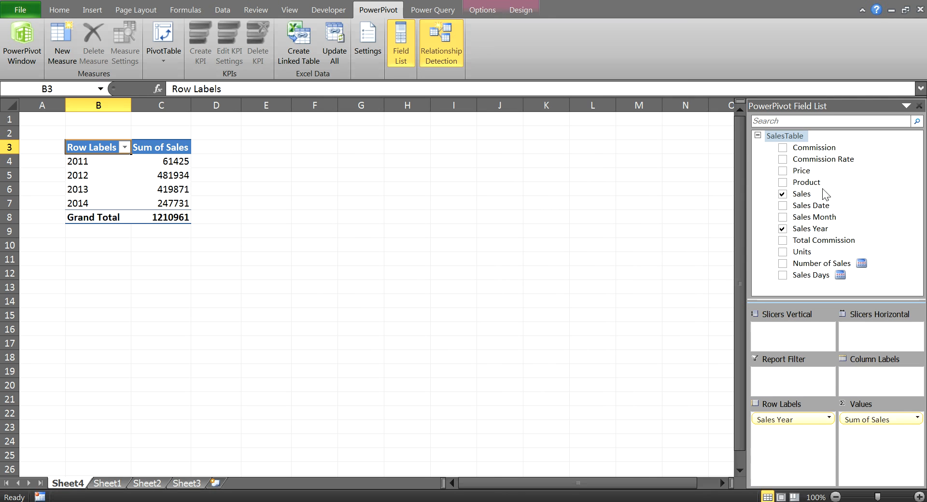
{"action": "left_click_drag", "start_coordinate": [806, 186], "coordinate": [802, 433]}
{"action": "left_click", "coordinate": [784, 418]}
{"action": "left_click_drag", "start_coordinate": [784, 419], "coordinate": [857, 230]}
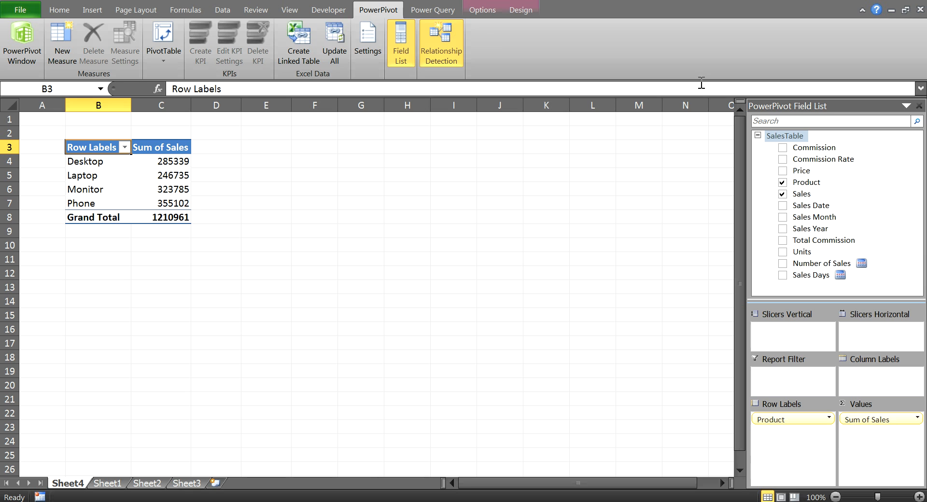
- Start a new measure in SalesTable and name it All Sales
{"action": "right_click", "coordinate": [784, 136]}
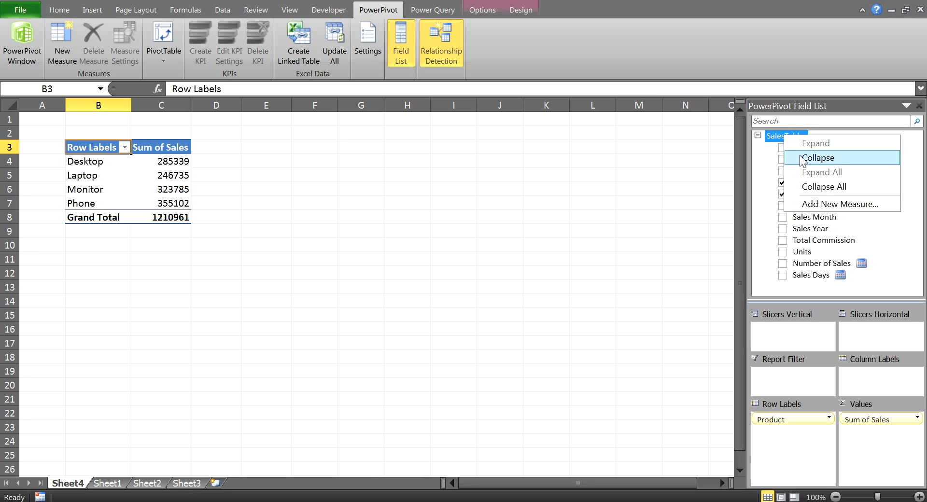
{"action": "left_click", "coordinate": [824, 205]}
{"action": "left_click", "coordinate": [449, 139]}
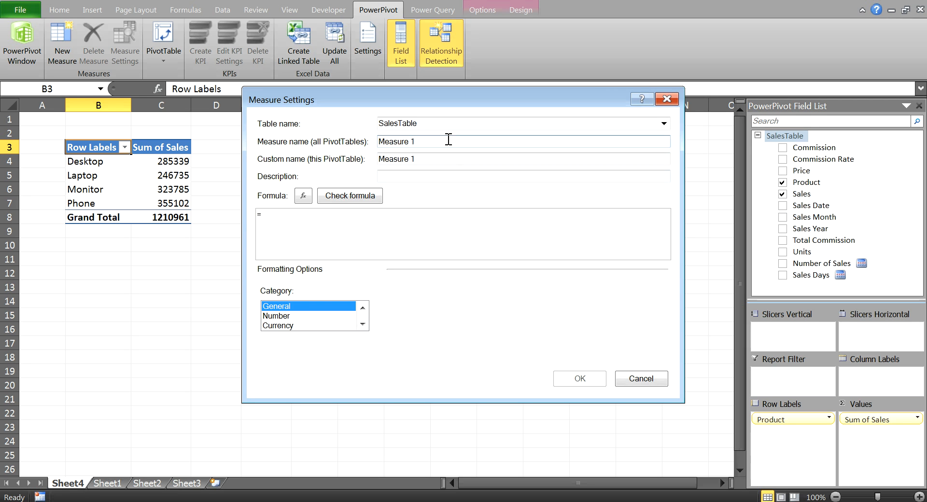
{"action": "key", "text": "ctrl+a"}
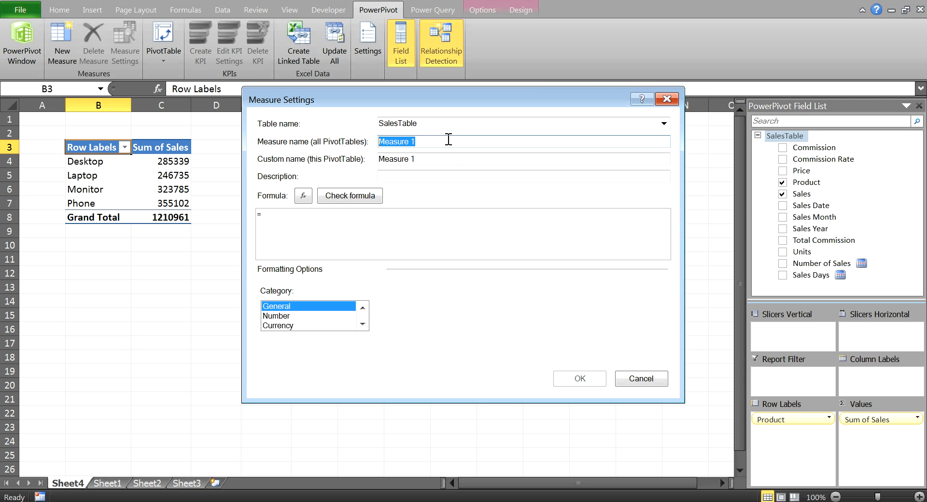
{"action": "type", "text": "All Sales"}
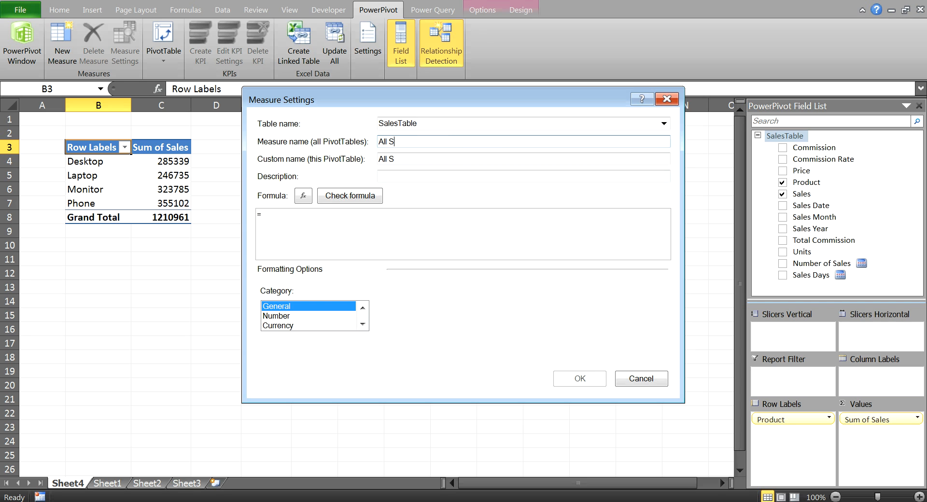
- Begin the All Sales formula with =CALCULATE(sum(SalesTable[Sales]), as its expression
{"action": "key", "text": "Tab"}
{"action": "key", "text": "Tab"}
{"action": "key", "text": "Tab"}
{"action": "key", "text": "Tab"}
{"action": "key", "text": "Tab"}
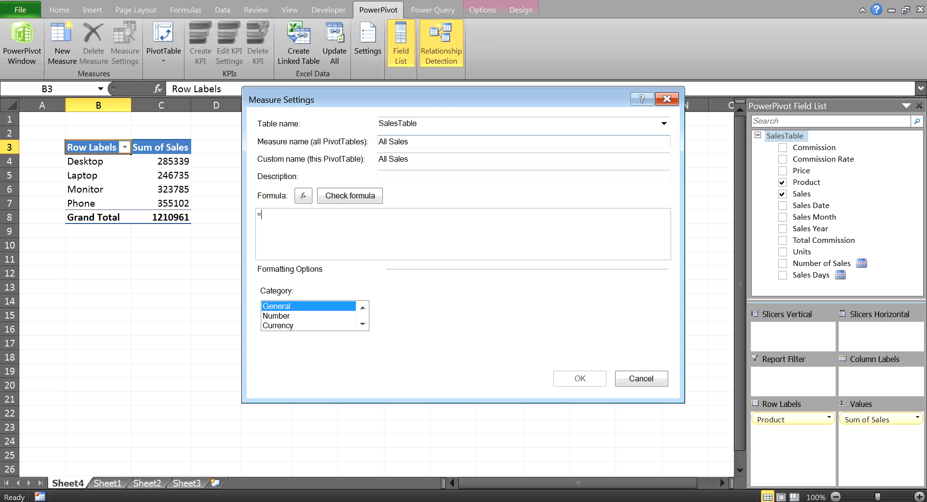
{"action": "type", "text": "CALCULATE("}
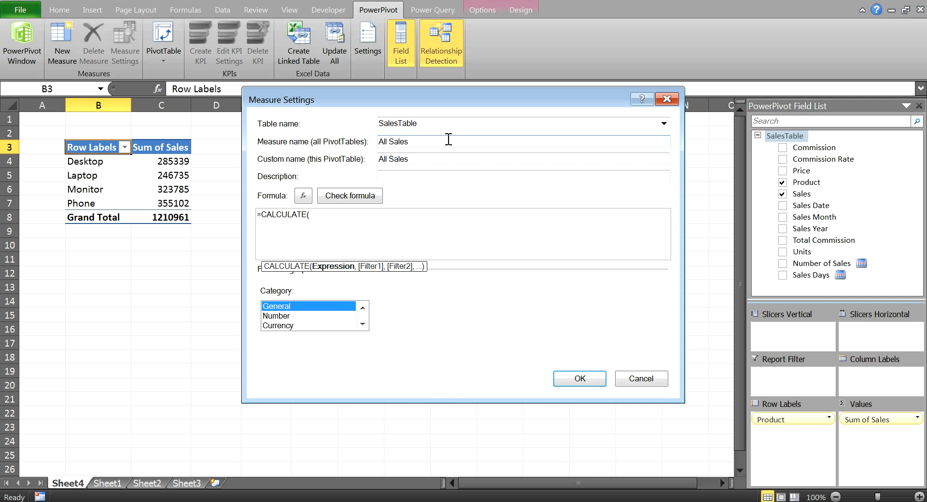
{"action": "type", "text": "su"}
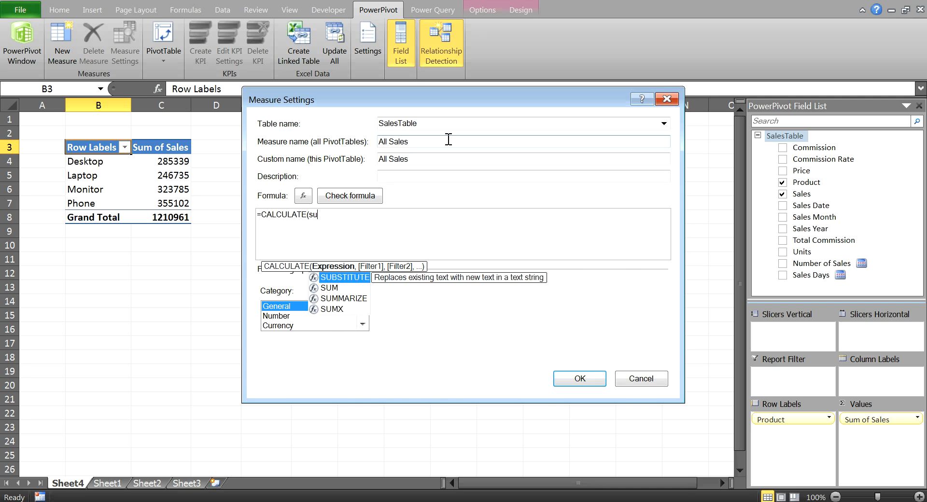
{"action": "type", "text": "m("}
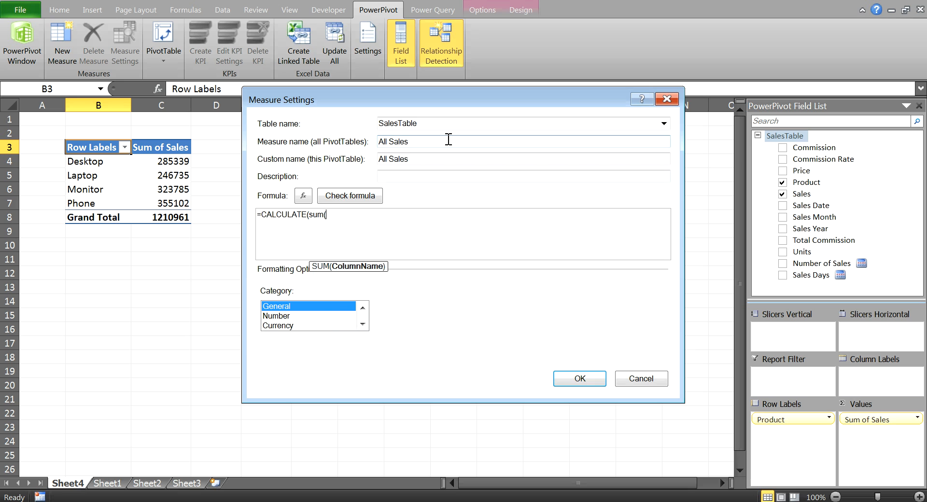
{"action": "type", "text": "Sales"}
{"action": "key", "text": "Down"}
{"action": "key", "text": "Down"}
{"action": "key", "text": "Down"}
{"action": "key", "text": "Down"}
{"action": "key", "text": "Down"}
{"action": "key", "text": "Down"}
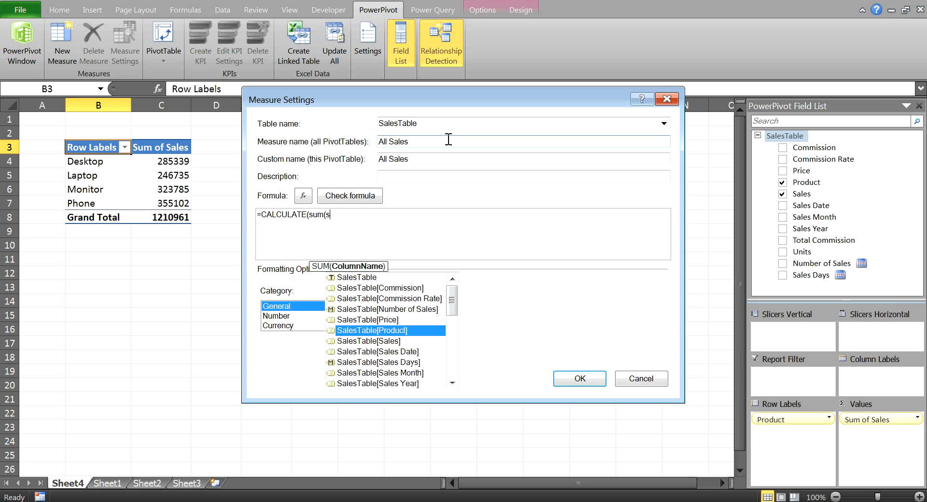
{"action": "key", "text": "Tab"}
{"action": "type", "text": "),"}
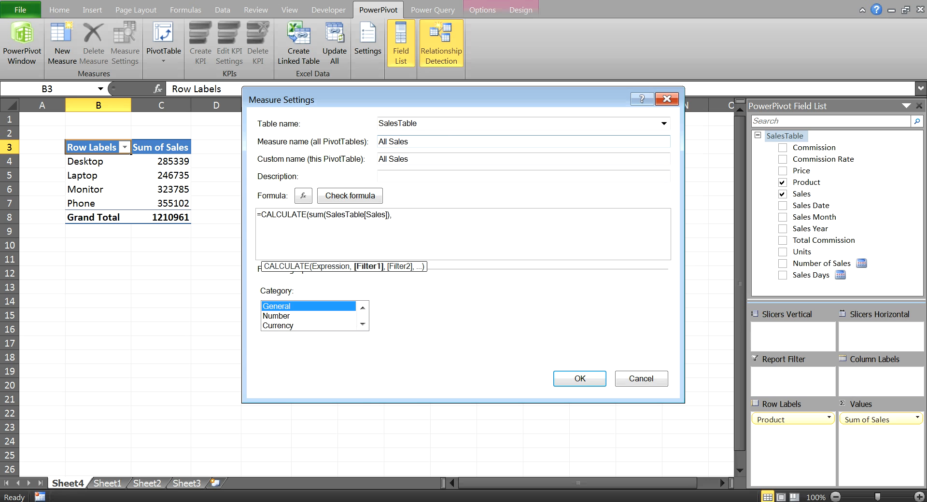
- Complete the All Sales formula with the filter argument ALL(SalesTable[Product]))
{"action": "type", "text": " al"}
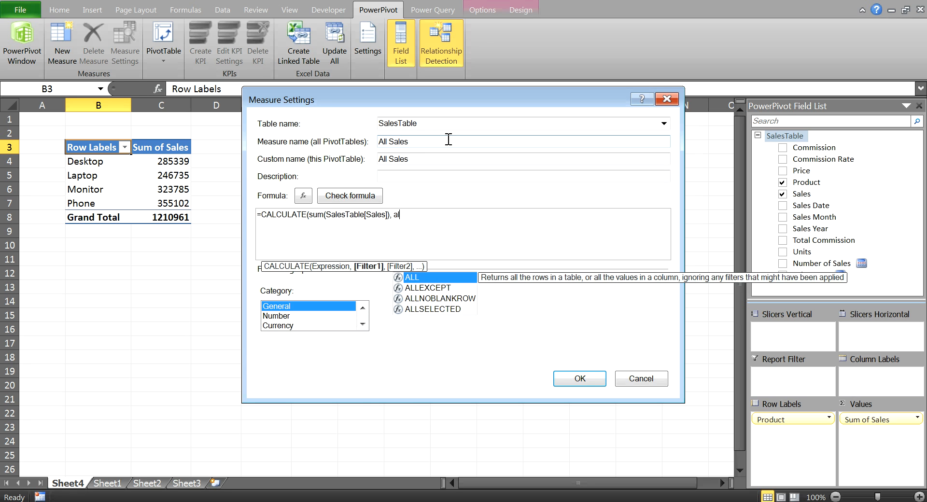
{"action": "key", "text": "Tab"}
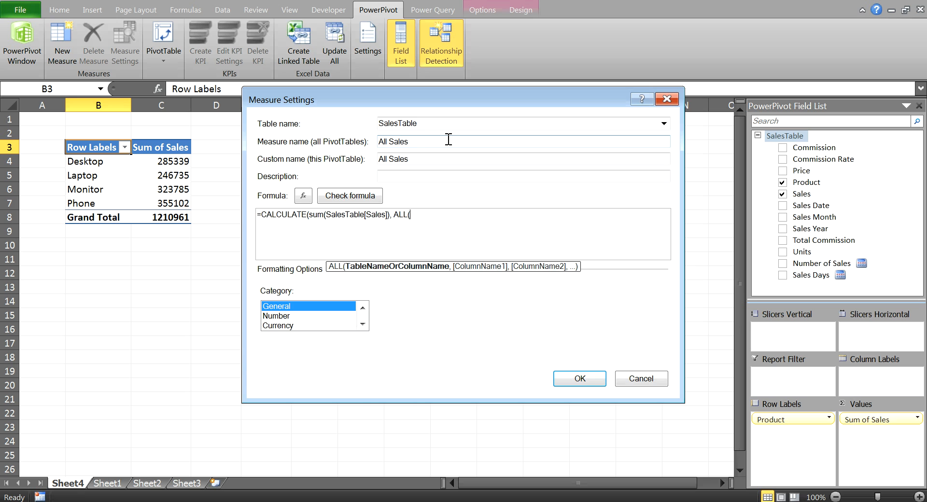
{"action": "type", "text": "s"}
{"action": "key", "text": "Down"}
{"action": "key", "text": "Down"}
{"action": "key", "text": "Down"}
{"action": "key", "text": "Down"}
{"action": "key", "text": "Down"}
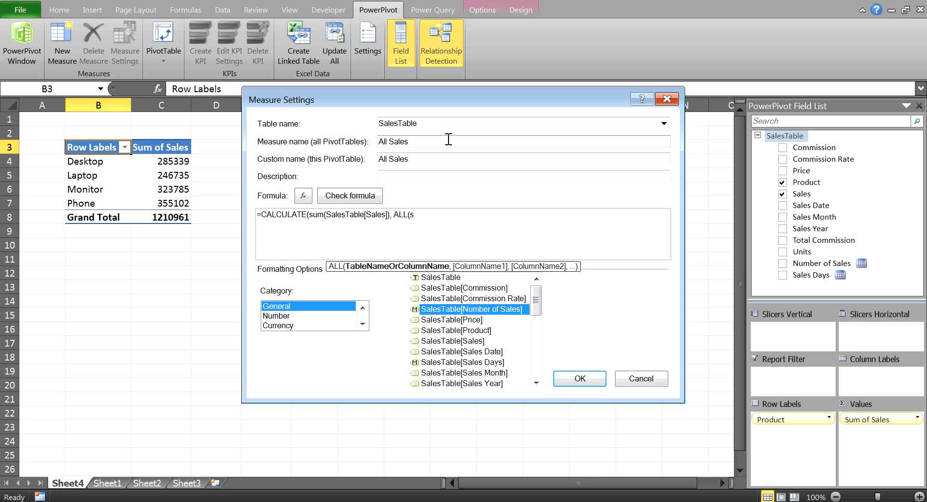
{"action": "key", "text": "Tab"}
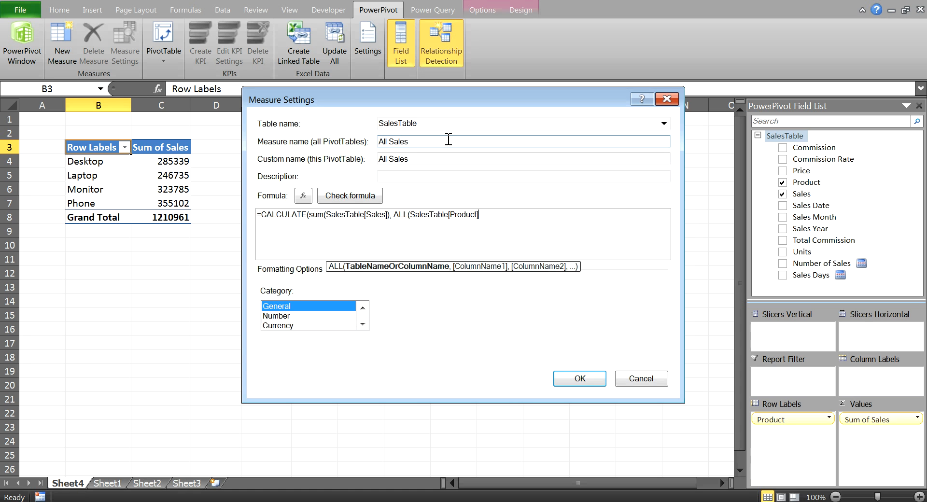
{"action": "type", "text": ")"}
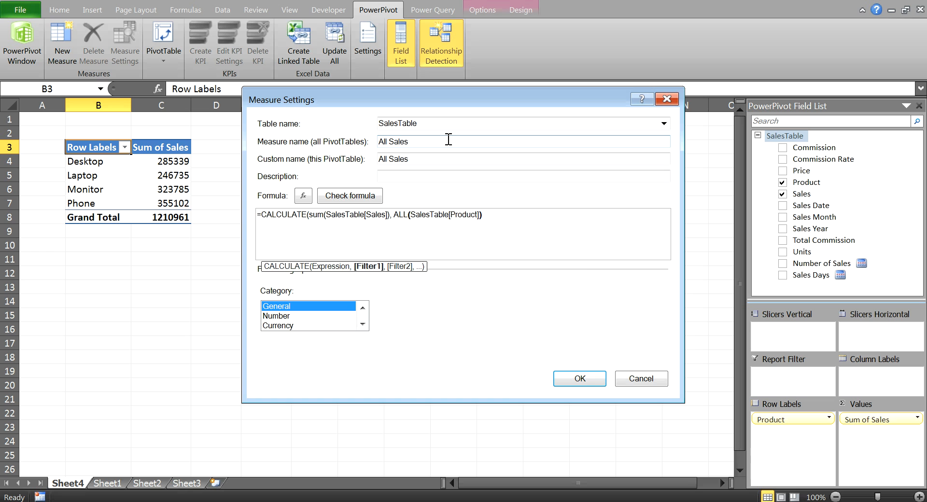
{"action": "type", "text": ")"}
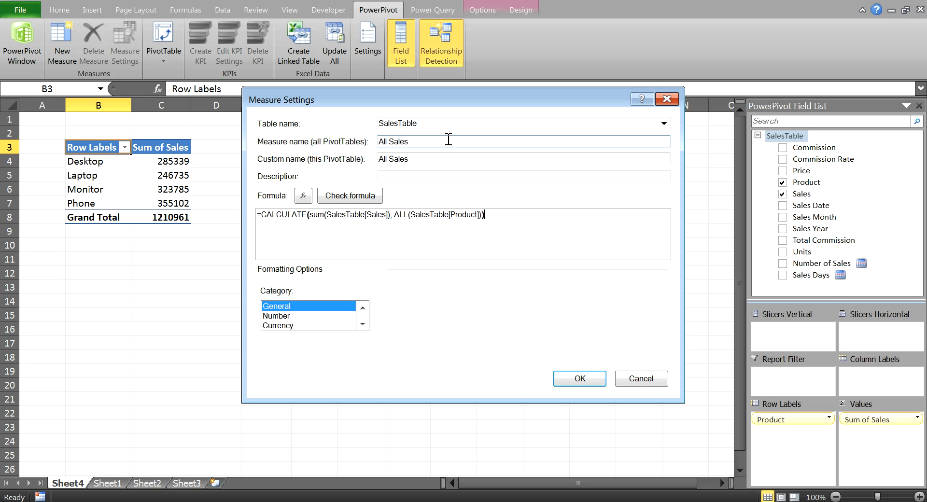
- Format All Sales as a number with 1000 separator and 0 decimal places, and add the measure to the PivotTable
{"action": "left_click", "coordinate": [320, 316]}
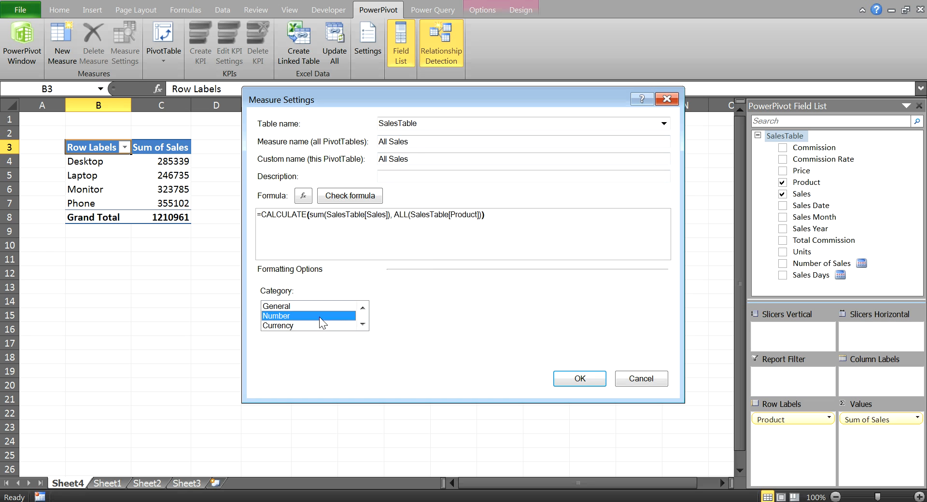
{"action": "left_click", "coordinate": [405, 345]}
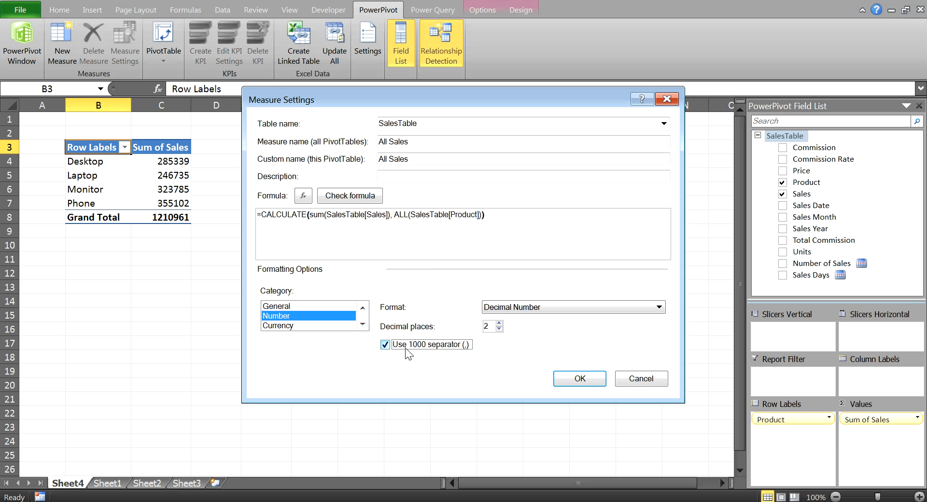
{"action": "left_click", "coordinate": [500, 328]}
{"action": "left_click", "coordinate": [500, 329]}
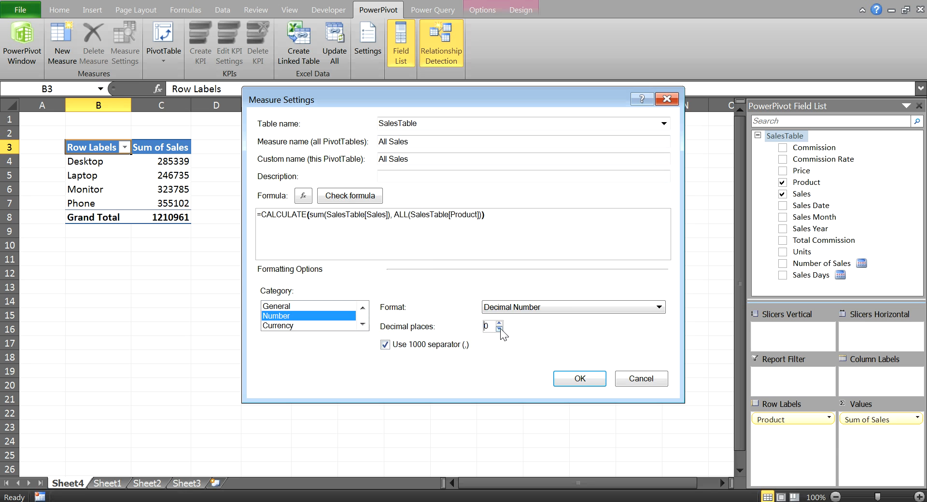
{"action": "left_click", "coordinate": [565, 381]}
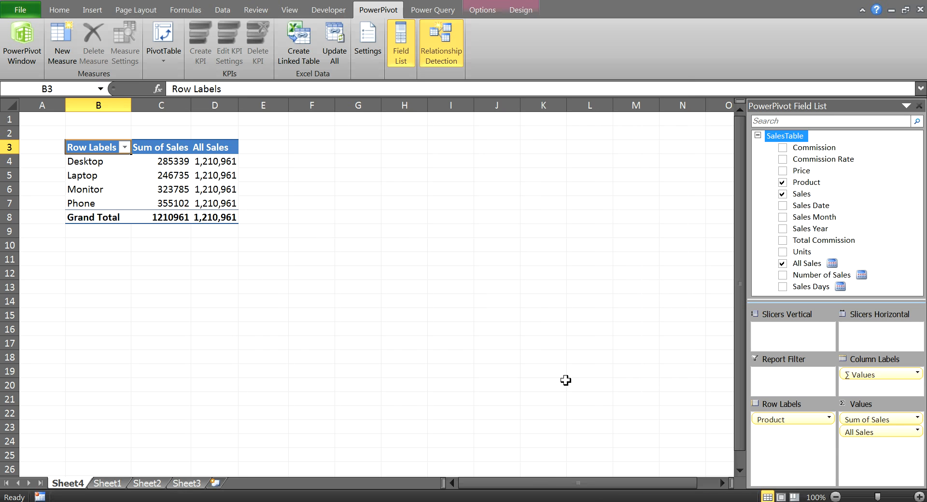
- Insert a slicer for Product and place it below the PivotTable
{"action": "mouse_move", "coordinate": [211, 203]}
{"action": "mouse_move", "coordinate": [169, 216]}
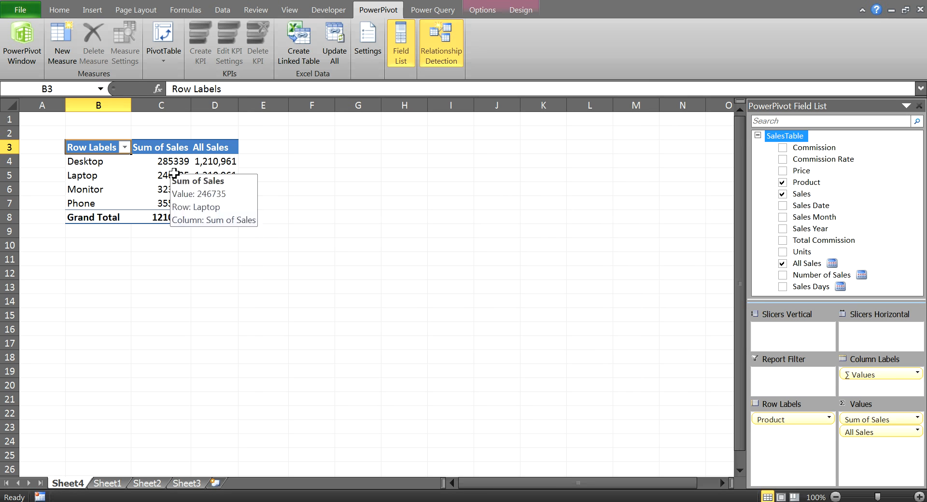
{"action": "left_click", "coordinate": [482, 12]}
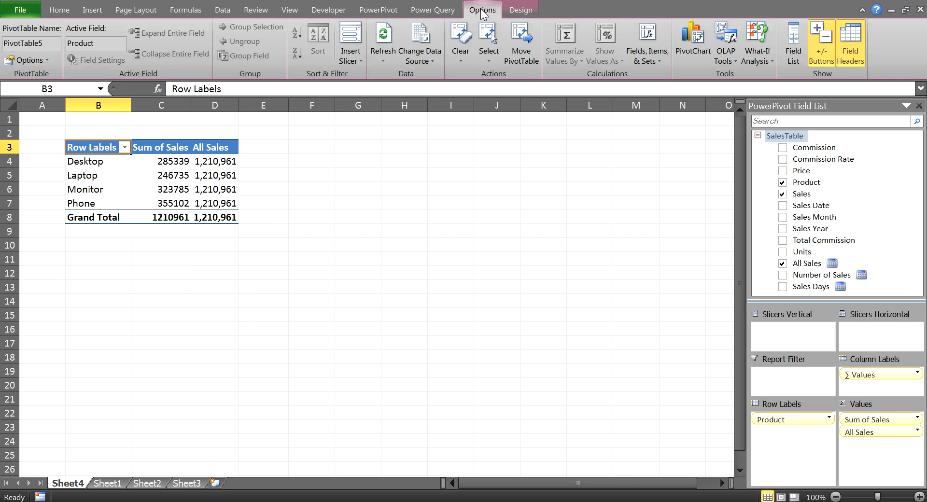
{"action": "left_click", "coordinate": [350, 57]}
{"action": "left_click", "coordinate": [375, 76]}
{"action": "left_click", "coordinate": [511, 190]}
{"action": "left_click", "coordinate": [548, 406]}
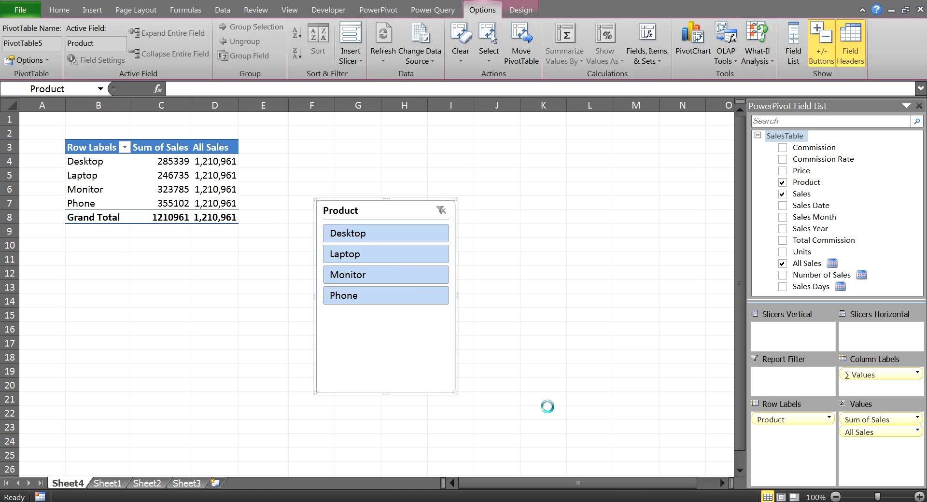
{"action": "left_click_drag", "start_coordinate": [384, 209], "coordinate": [185, 267]}
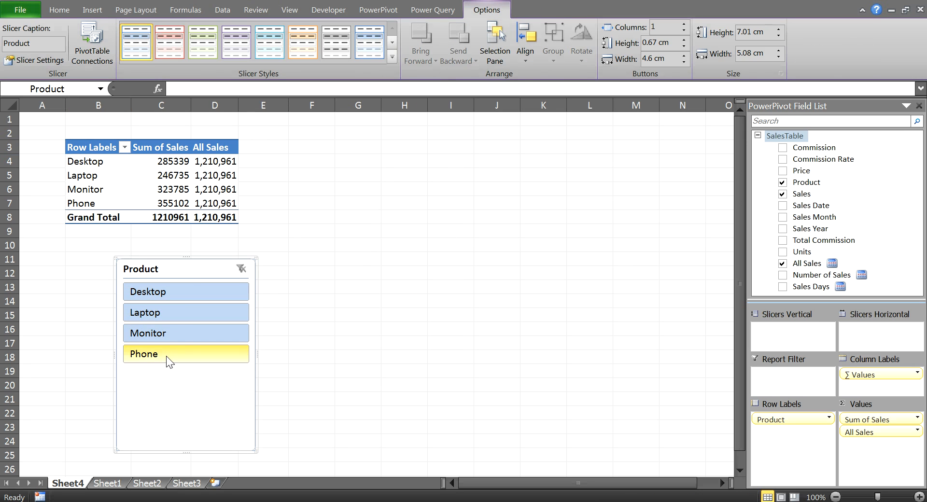
- Filter the PivotTable to Desktop and Laptop with the Product slicer
{"action": "left_click", "coordinate": [169, 292]}
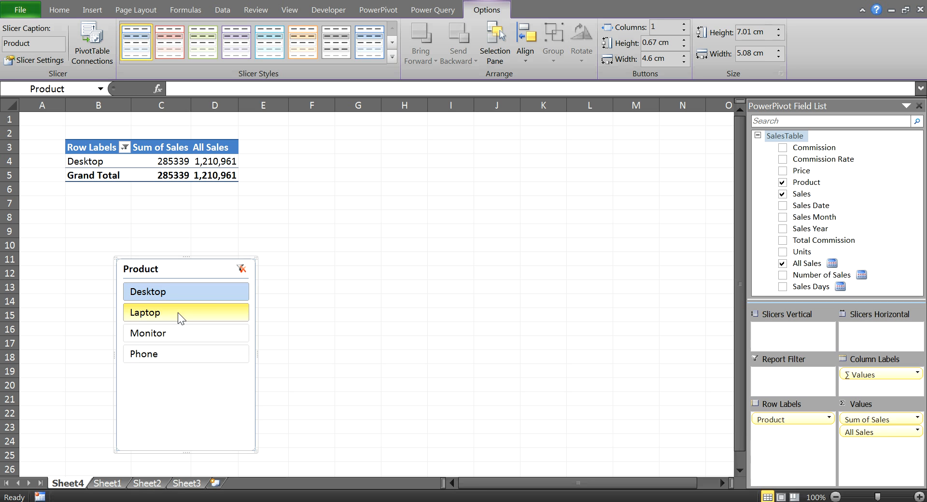
{"action": "left_click", "coordinate": [178, 312], "text": "ctrl"}
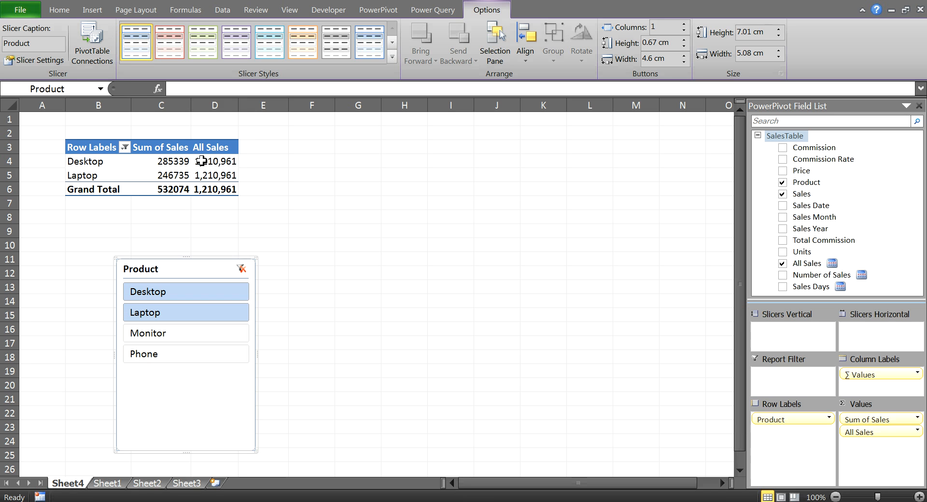
{"action": "mouse_move", "coordinate": [205, 167]}
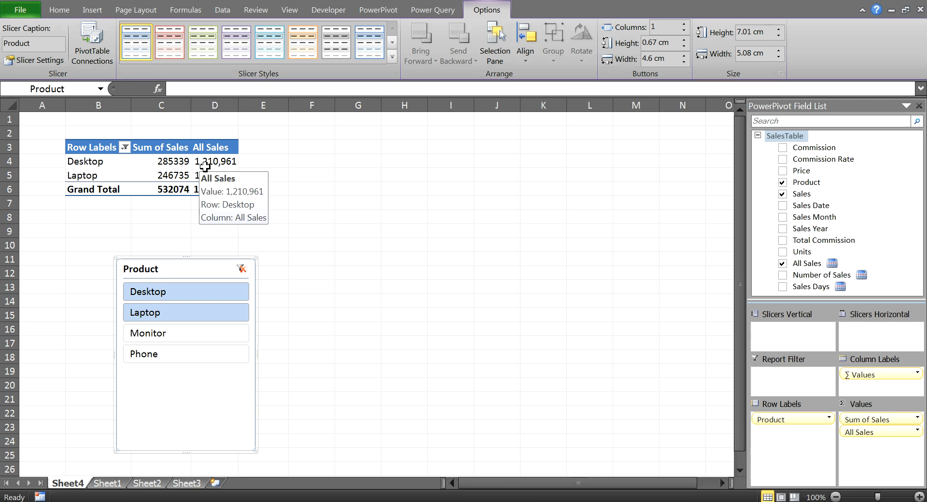
- Start another new measure in SalesTable and name it All Sales as %
{"action": "right_click", "coordinate": [787, 138]}
{"action": "left_click", "coordinate": [816, 206]}
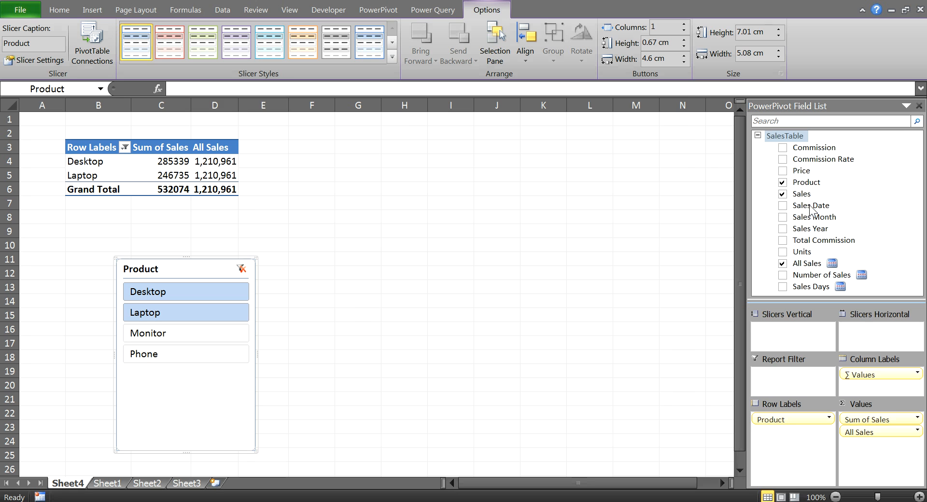
{"action": "left_click", "coordinate": [488, 142]}
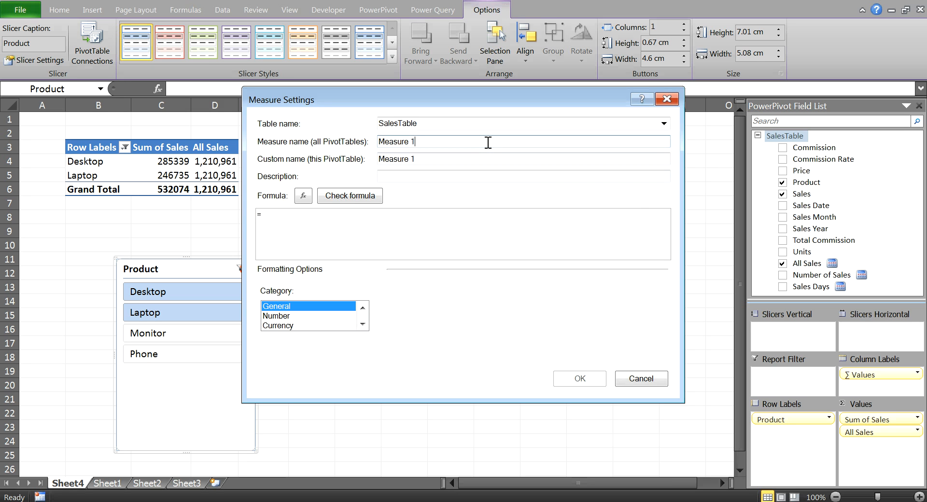
{"action": "triple_click", "coordinate": [488, 143]}
{"action": "type", "text": "All Sales as %"}
- Begin the All Sales as % formula with =SUM(SalesTable[Sales])
{"action": "key", "text": "Tab"}
{"action": "key", "text": "Tab"}
{"action": "key", "text": "Tab"}
{"action": "key", "text": "Tab"}
{"action": "key", "text": "Tab"}
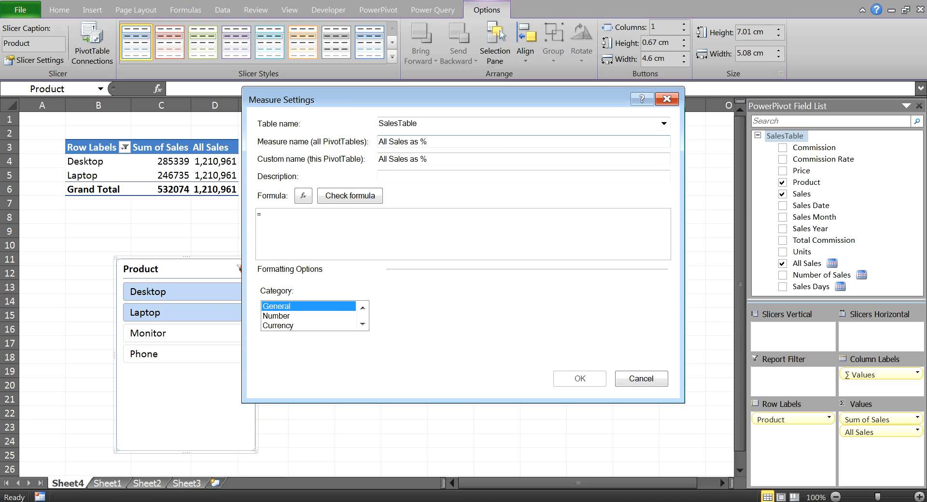
{"action": "type", "text": "Sum"}
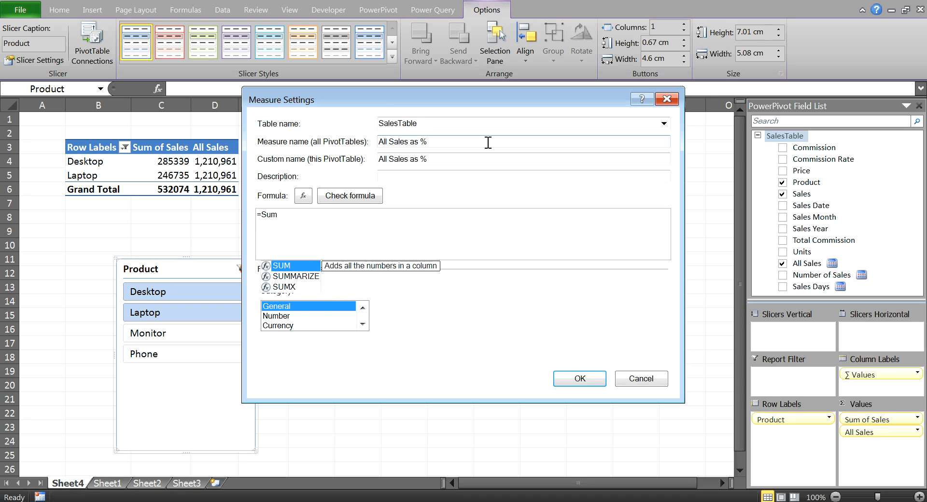
{"action": "key", "text": "Tab"}
{"action": "type", "text": "s"}
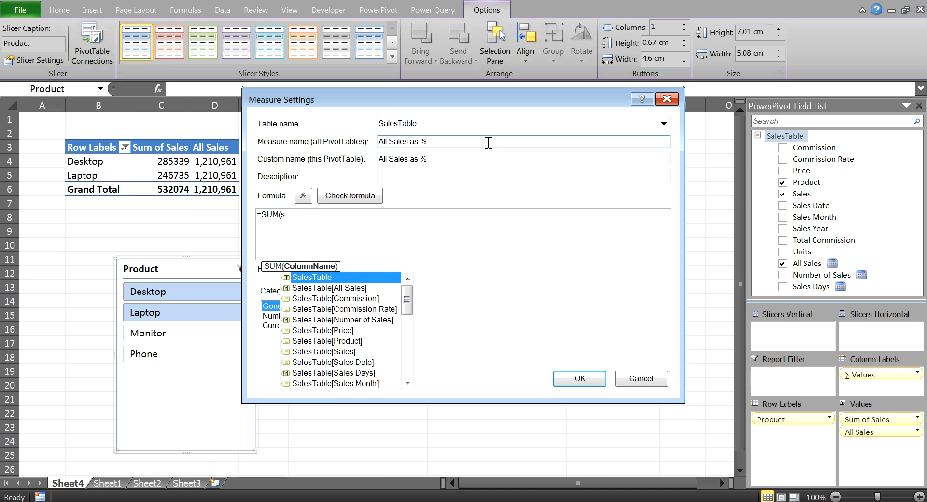
{"action": "key", "text": "Down"}
{"action": "key", "text": "Down"}
{"action": "key", "text": "Down"}
{"action": "key", "text": "Down"}
{"action": "key", "text": "Down"}
{"action": "key", "text": "Down"}
{"action": "key", "text": "Down"}
{"action": "key", "text": "Tab"}
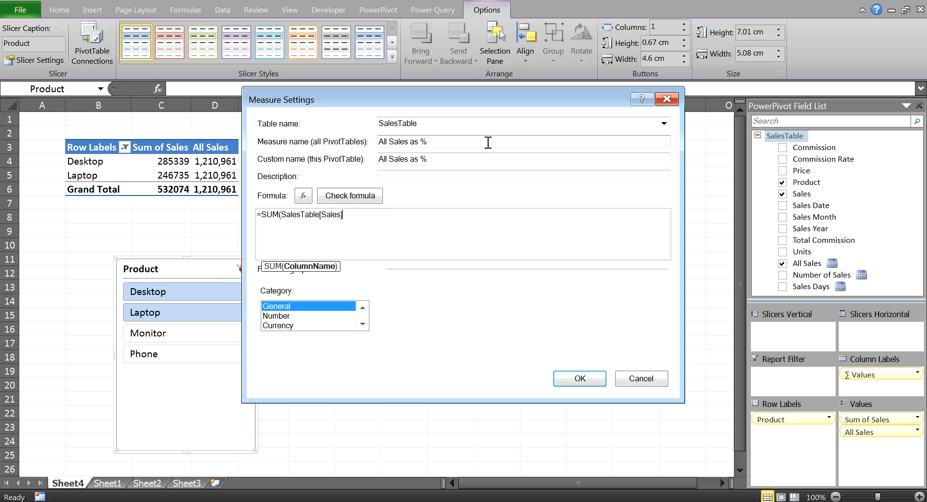
{"action": "type", "text": ")"}
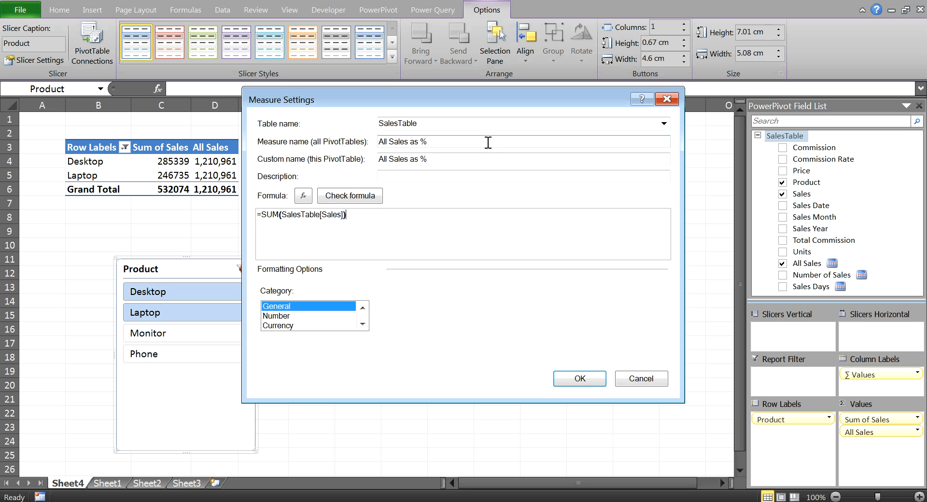
- Complete the All Sales as % formula by dividing the sum by the [All Sales] measure
{"action": "type", "text": " / "}
{"action": "type", "text": "al"}
{"action": "key", "text": "BackSpace"}
{"action": "key", "text": "BackSpace"}
{"action": "type", "text": "["}
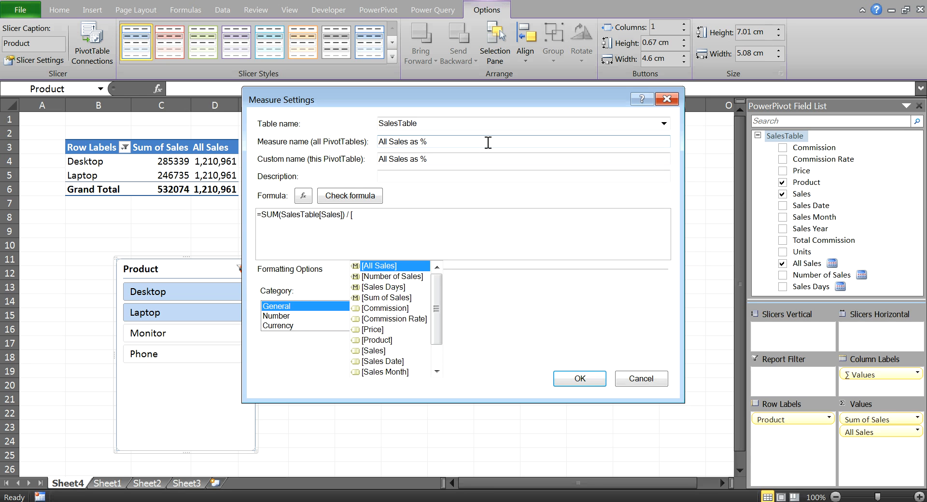
{"action": "key", "text": "Tab"}
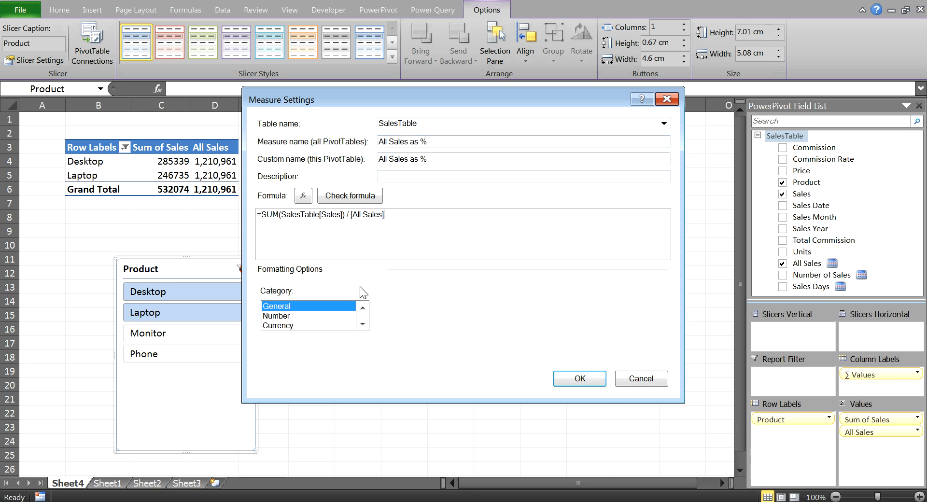
- Format the All Sales as % measure as a Number in Percentage format and create it
{"action": "left_click", "coordinate": [355, 315]}
{"action": "left_click", "coordinate": [519, 309]}
{"action": "left_click", "coordinate": [520, 339]}
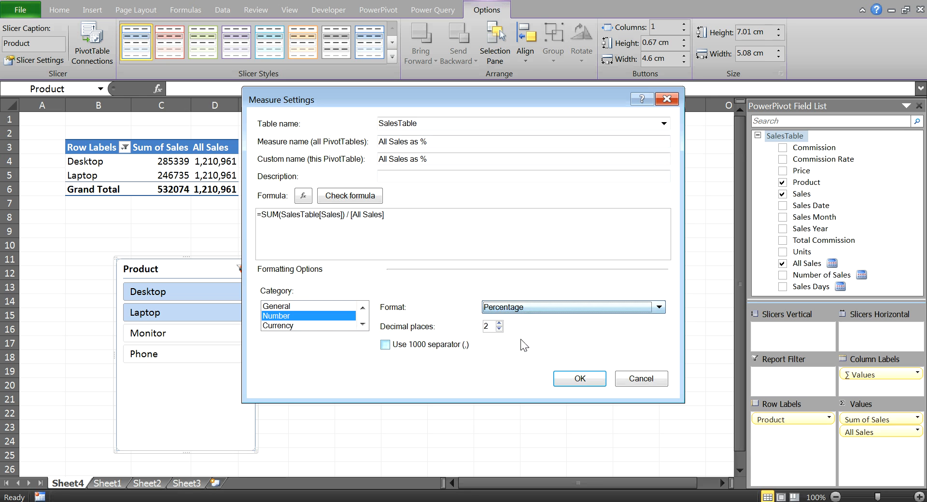
{"action": "left_click", "coordinate": [575, 380]}
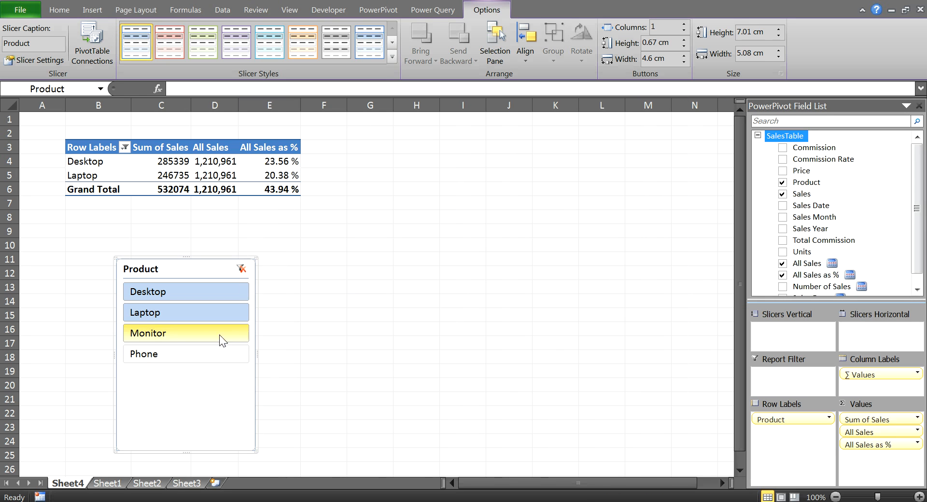
- Add Monitor and Phone to the Product slicer selection and check the All Sales as % values for each product
{"action": "left_click", "coordinate": [170, 333], "text": "ctrl"}
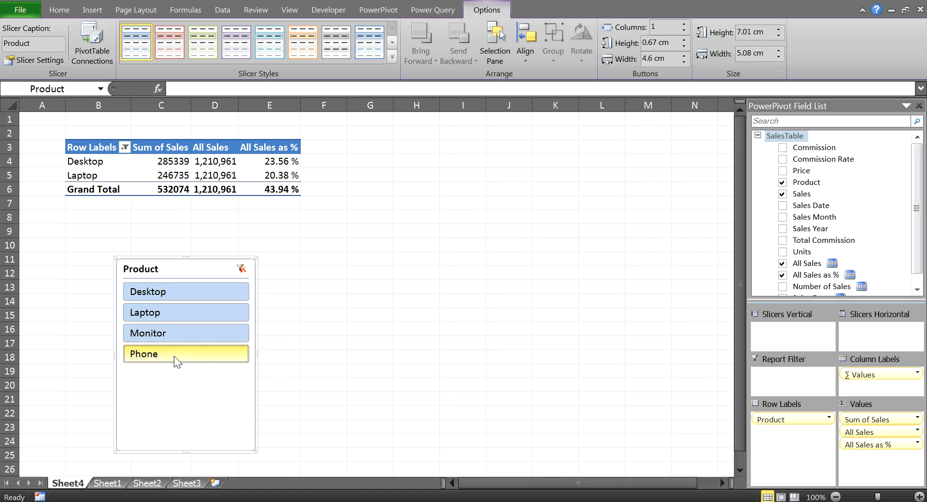
{"action": "left_click", "coordinate": [173, 354], "text": "ctrl"}
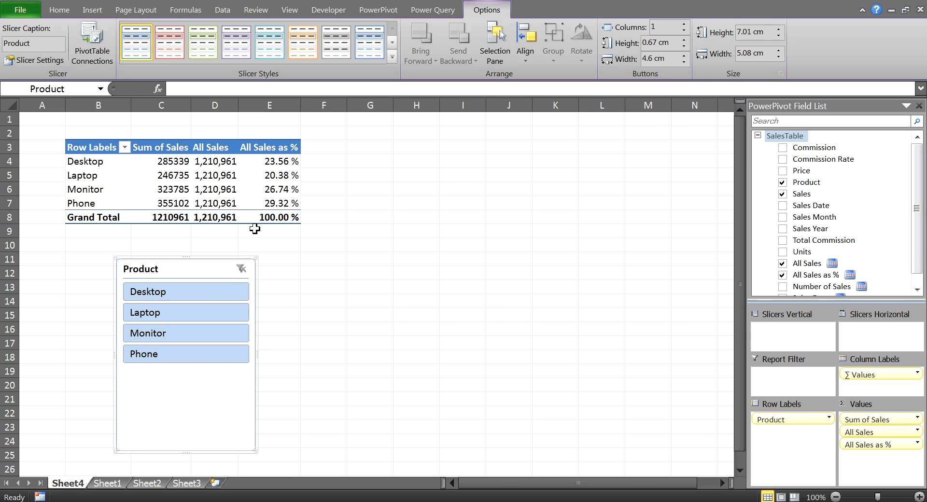
{"action": "mouse_move", "coordinate": [255, 164]}
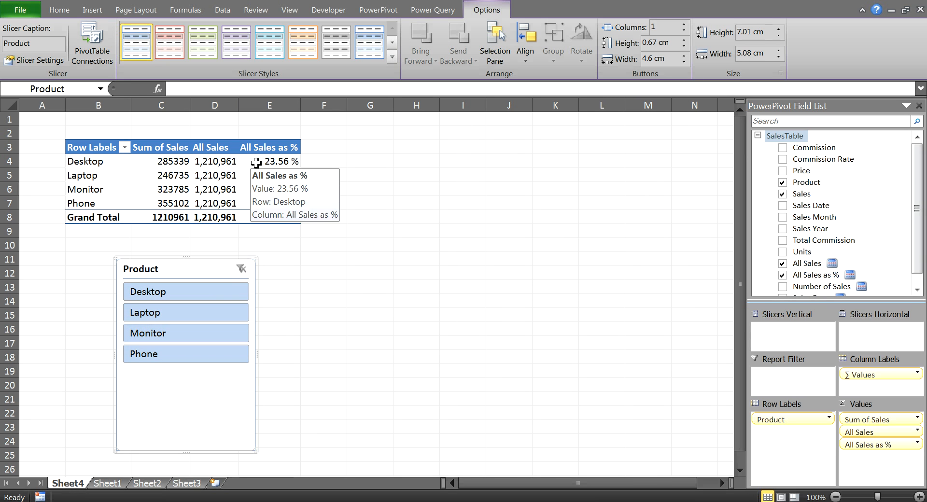
{"action": "mouse_move", "coordinate": [257, 205]}
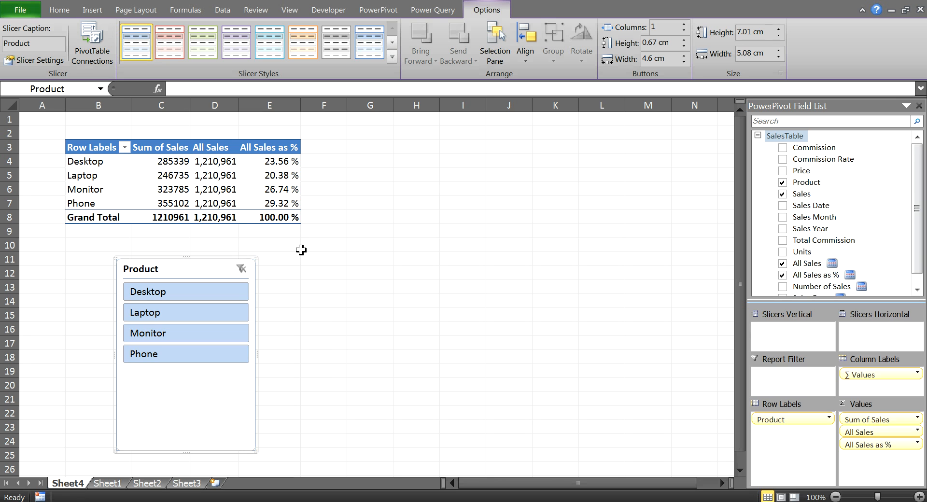
- Remove Monitor and Phone from the Product slicer selection and review the Desktop and Laptop sales values
{"action": "left_click", "coordinate": [176, 336], "text": "ctrl"}
{"action": "left_click", "coordinate": [176, 354], "text": "ctrl"}
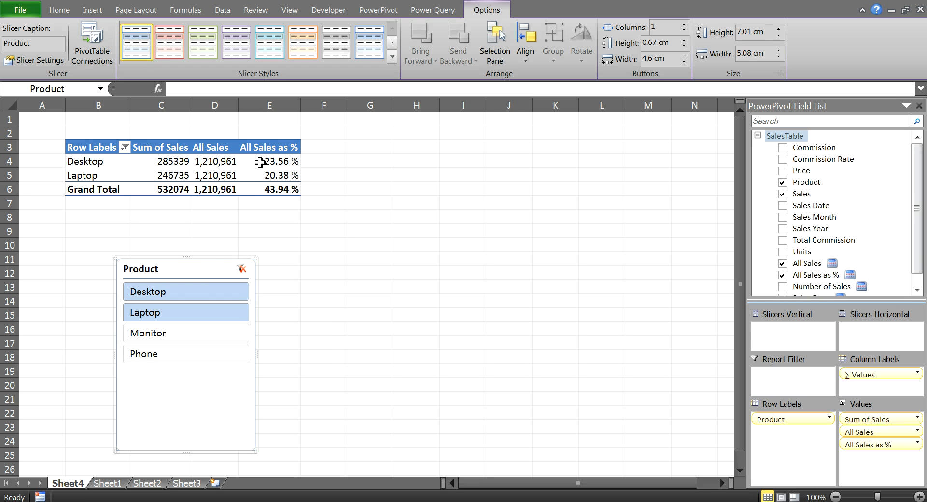
{"action": "mouse_move", "coordinate": [257, 175]}
{"action": "mouse_move", "coordinate": [157, 173]}
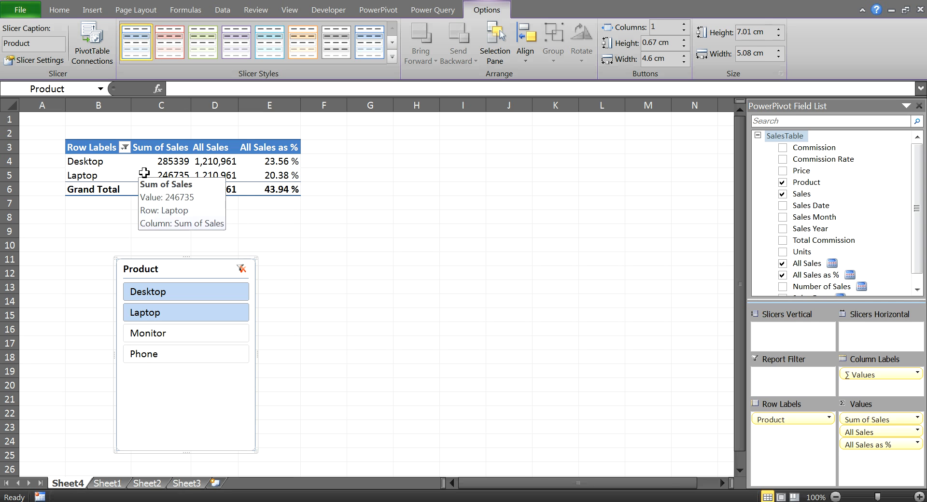
- Start a new measure in SalesTable and name it Selected Product Sales
{"action": "right_click", "coordinate": [779, 138]}
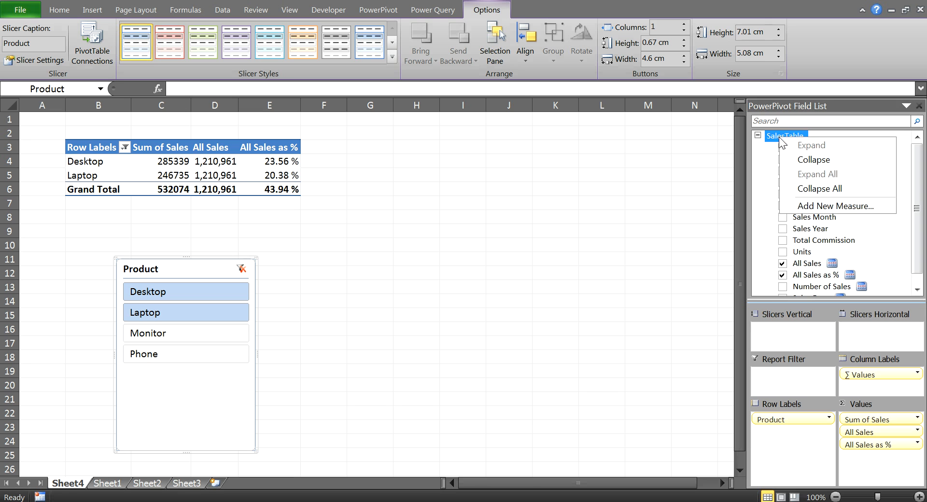
{"action": "left_click", "coordinate": [802, 207]}
{"action": "left_click", "coordinate": [477, 140]}
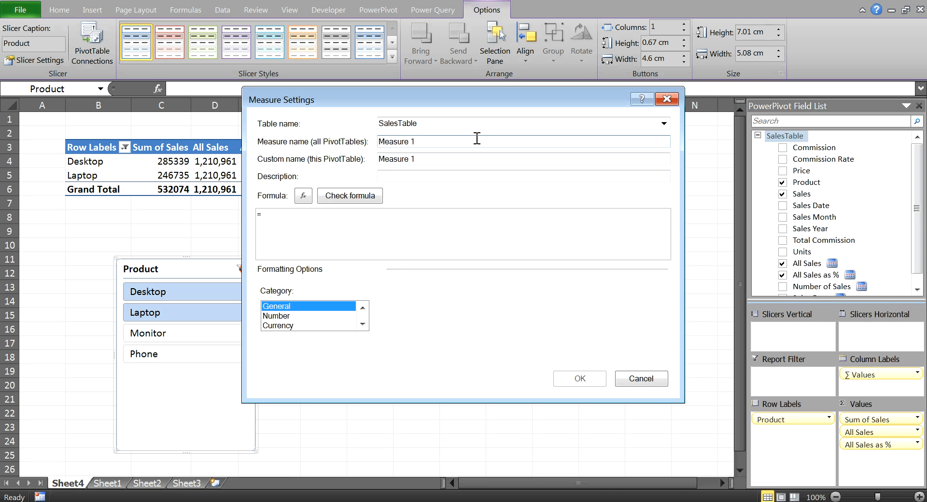
{"action": "key", "text": "ctrl+a"}
{"action": "type", "text": "Selected Produc"}
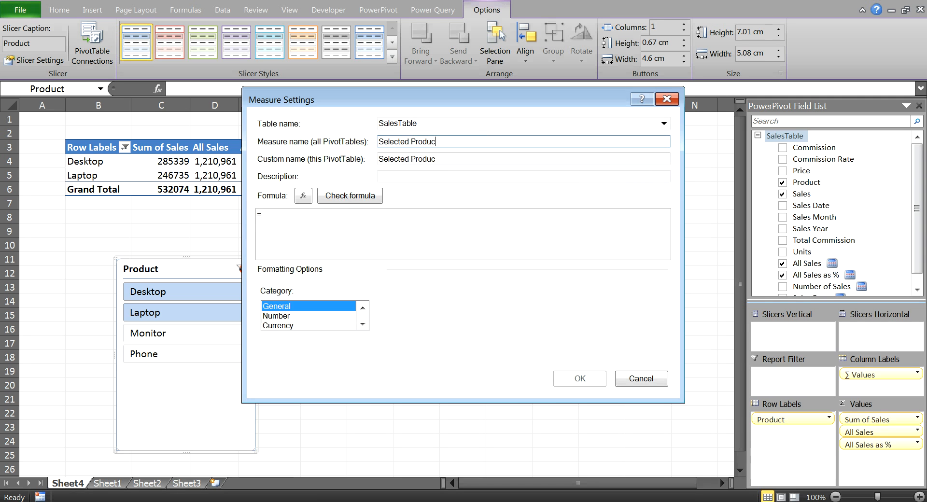
{"action": "type", "text": "t Sales"}
{"action": "key", "text": "Tab"}
{"action": "key", "text": "Tab"}
{"action": "key", "text": "Tab"}
{"action": "key", "text": "Tab"}
{"action": "key", "text": "Tab"}
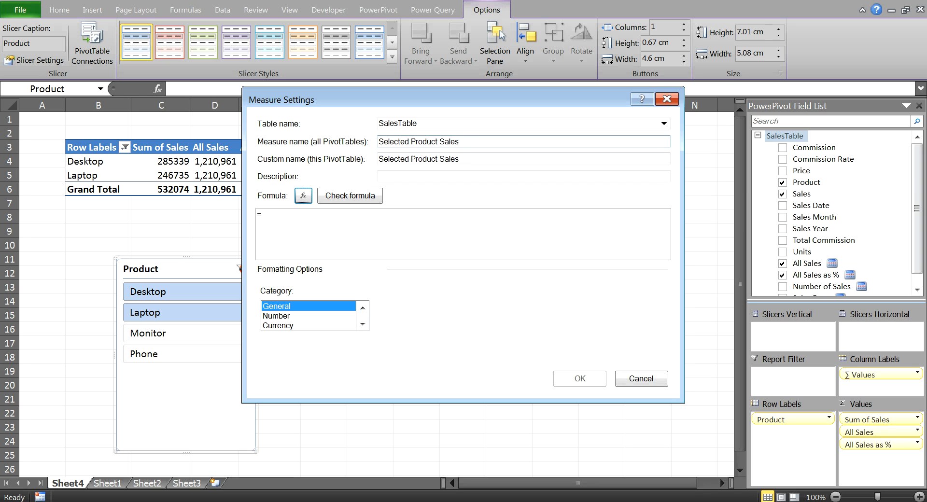
- Begin the Selected Product Sales formula with =CALCULATE(SUM(SalesTable[Sales])
{"action": "type", "text": "Ca"}
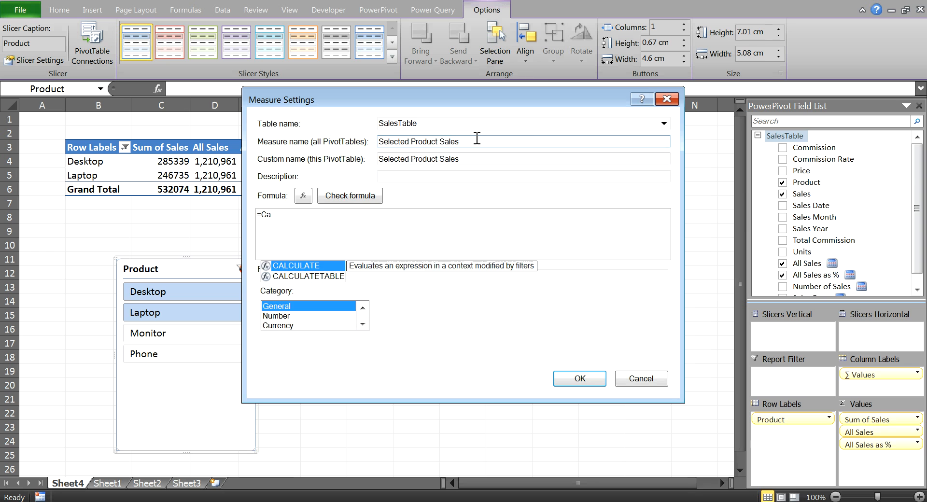
{"action": "key", "text": "Tab"}
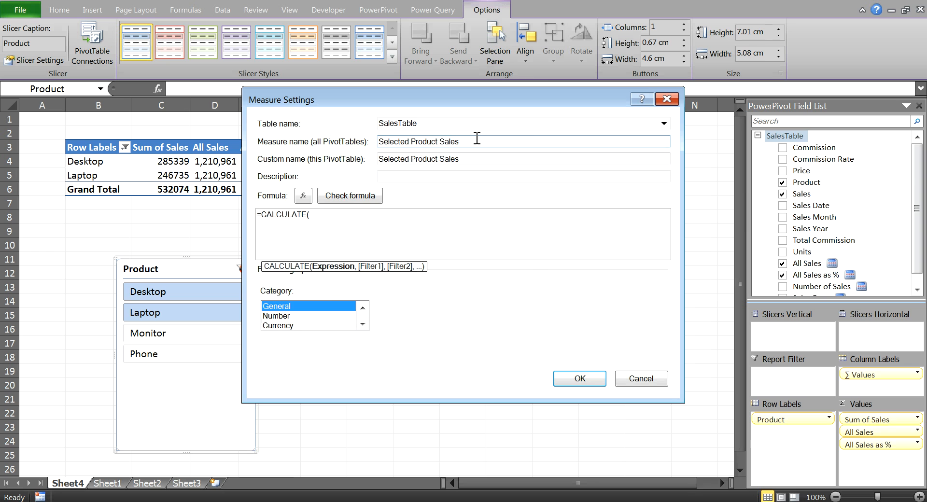
{"action": "type", "text": "su"}
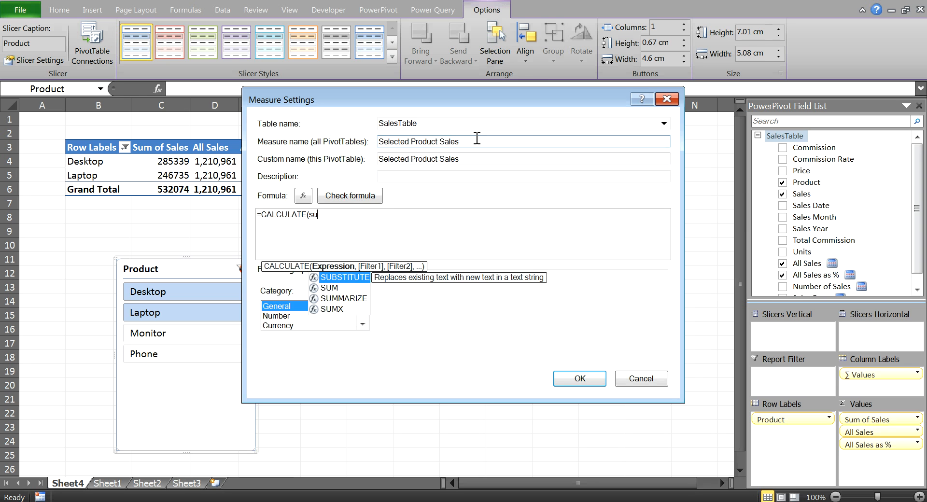
{"action": "key", "text": "Down"}
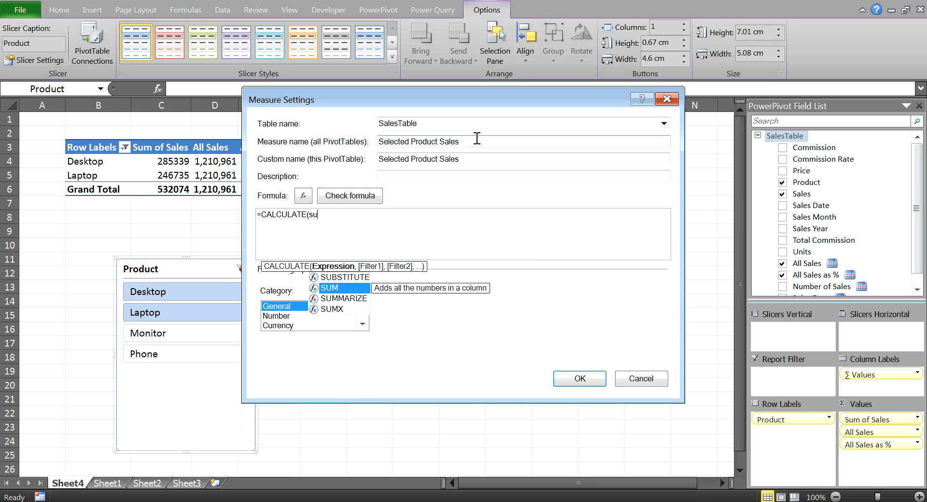
{"action": "key", "text": "Tab"}
{"action": "type", "text": "s"}
{"action": "key", "text": "Down"}
{"action": "key", "text": "Down"}
{"action": "key", "text": "Down"}
{"action": "key", "text": "Down"}
{"action": "key", "text": "Down"}
{"action": "key", "text": "Down"}
{"action": "key", "text": "Down"}
{"action": "key", "text": "Tab"}
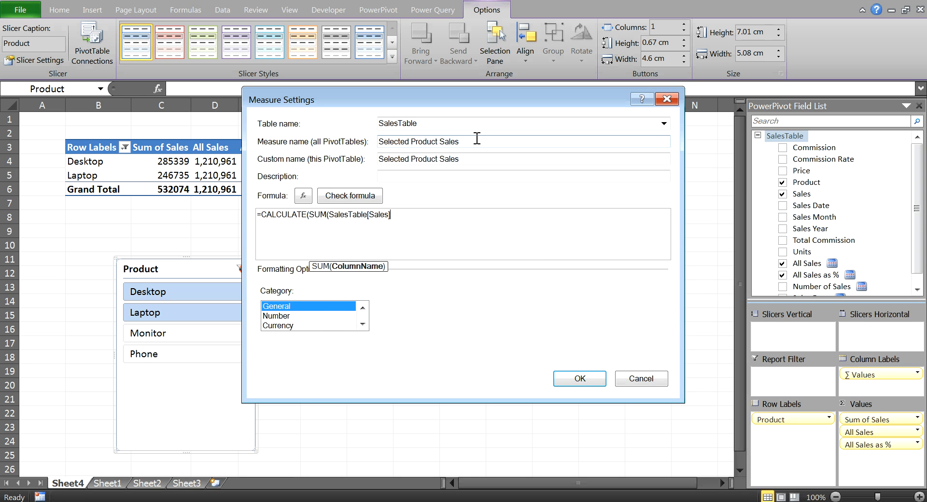
{"action": "type", "text": ")"}
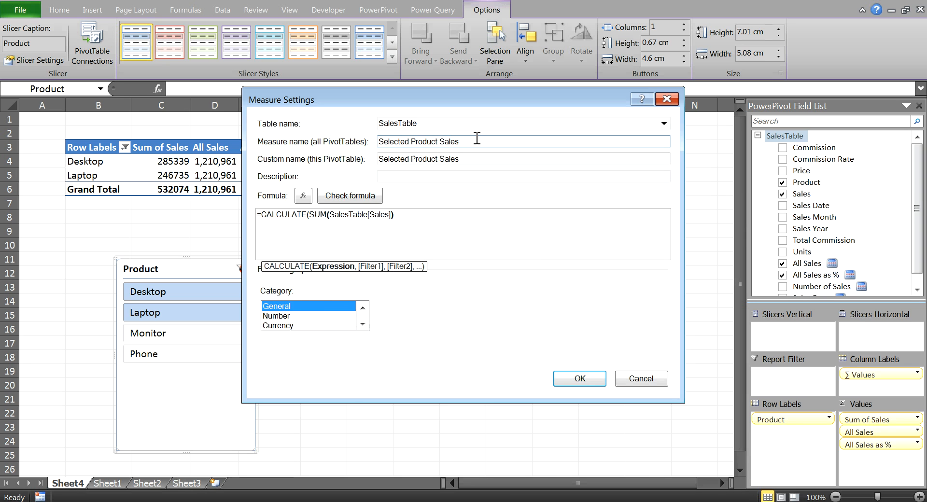
- Finish the CALCULATE formula with the filter argument ALLSELECTED(SalesTable[Product])
{"action": "type", "text": ", al"}
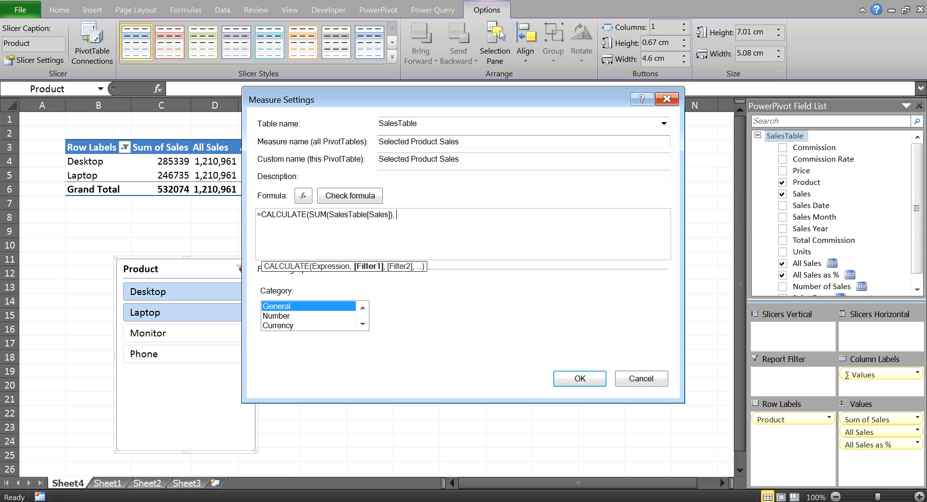
{"action": "key", "text": "Down"}
{"action": "key", "text": "Down"}
{"action": "key", "text": "Down"}
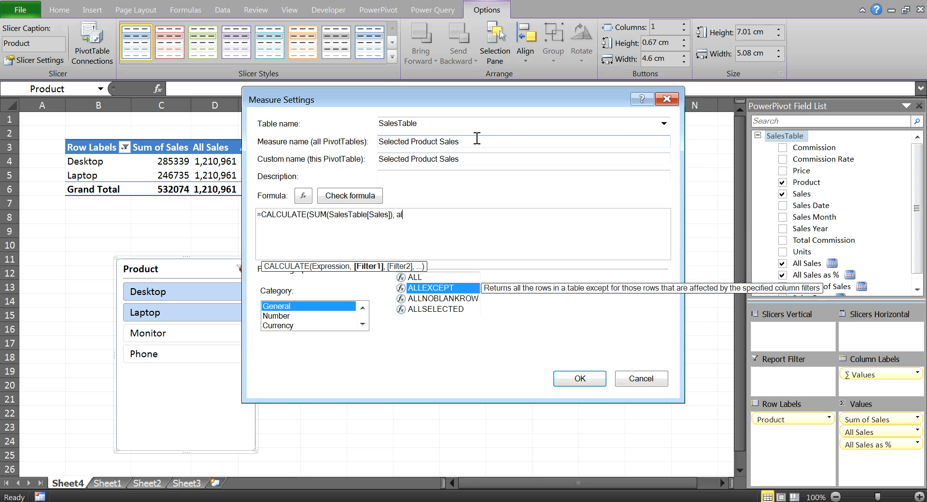
{"action": "key", "text": "Tab"}
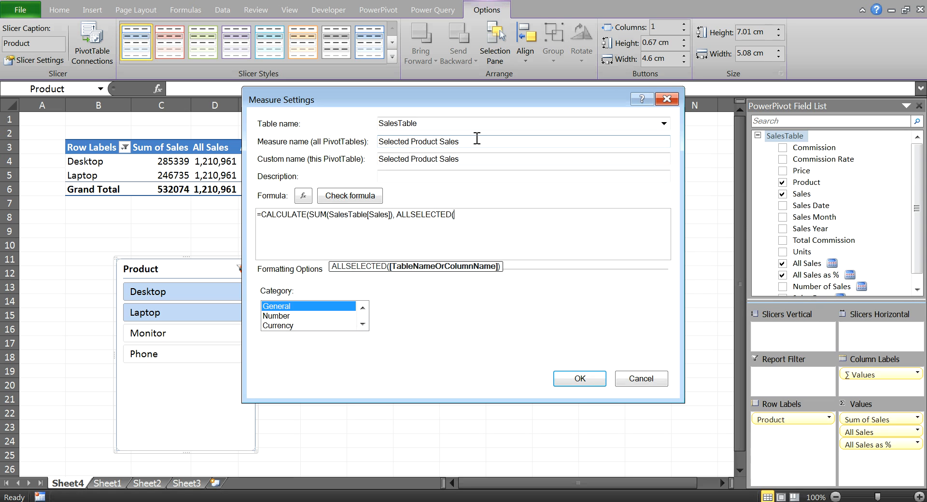
{"action": "type", "text": "sa"}
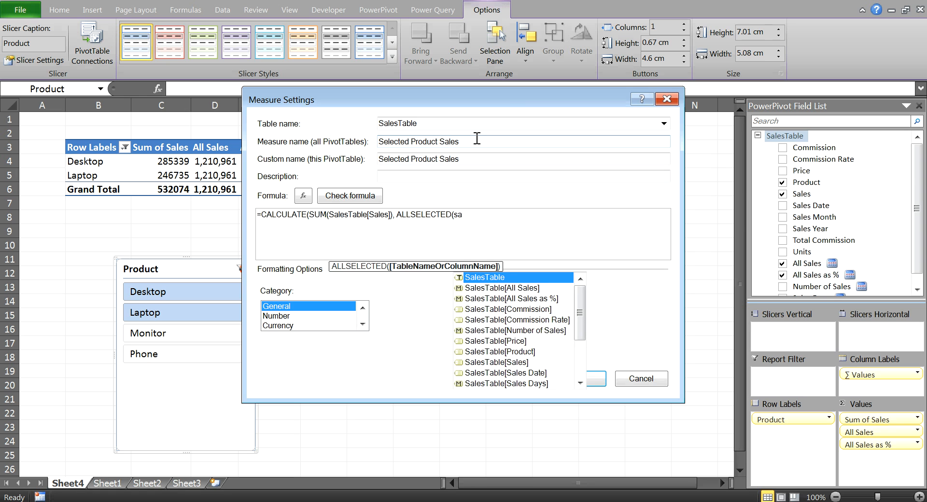
{"action": "key", "text": "Down"}
{"action": "key", "text": "Down"}
{"action": "key", "text": "Down"}
{"action": "key", "text": "Down"}
{"action": "key", "text": "Down"}
{"action": "key", "text": "Down"}
{"action": "key", "text": "Down"}
{"action": "key", "text": "Tab"}
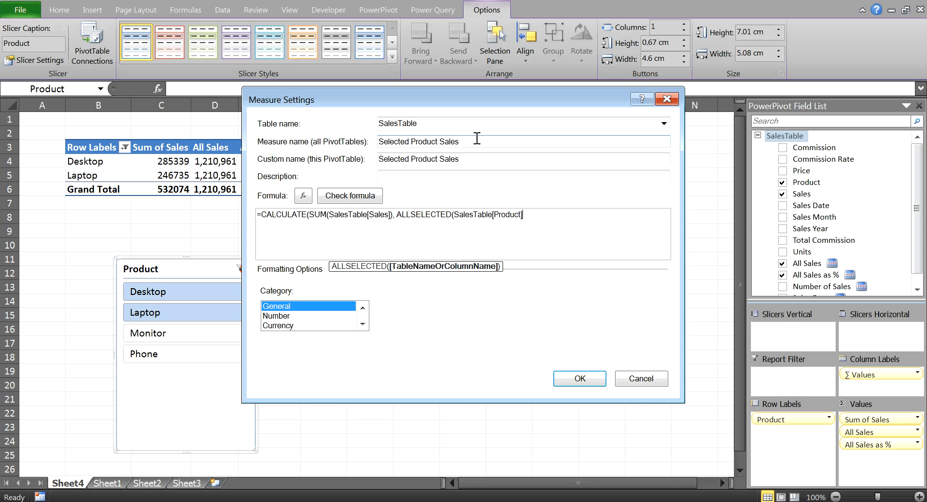
{"action": "type", "text": ")"}
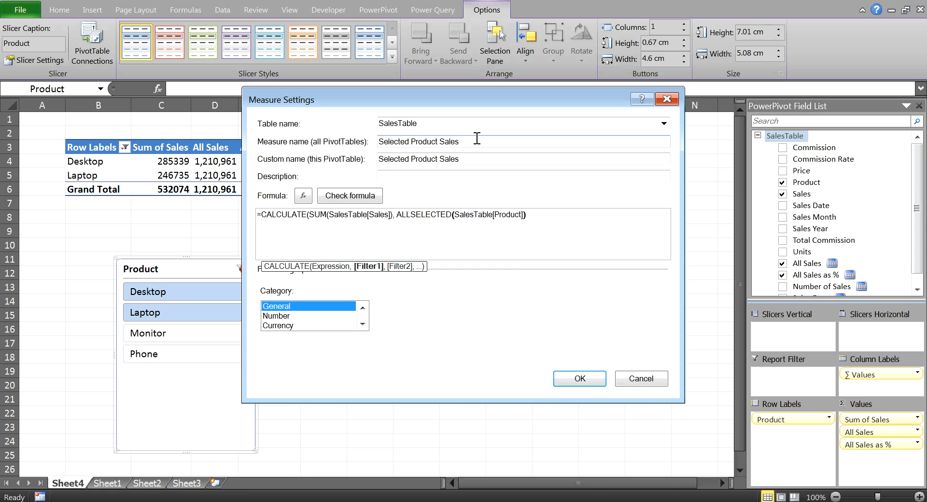
{"action": "type", "text": ")"}
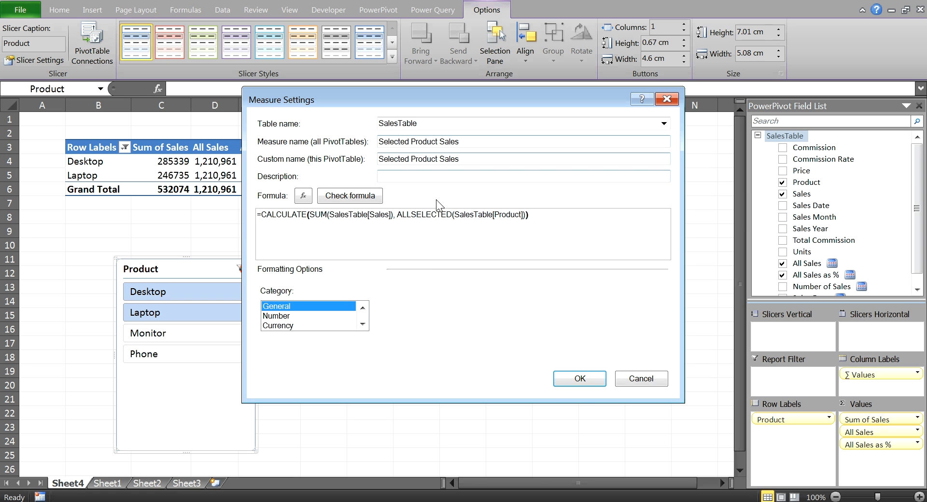
- Format Selected Product Sales as a decimal Number with the 1000 separator and create the measure
{"action": "left_click", "coordinate": [286, 317]}
{"action": "left_click", "coordinate": [397, 344]}
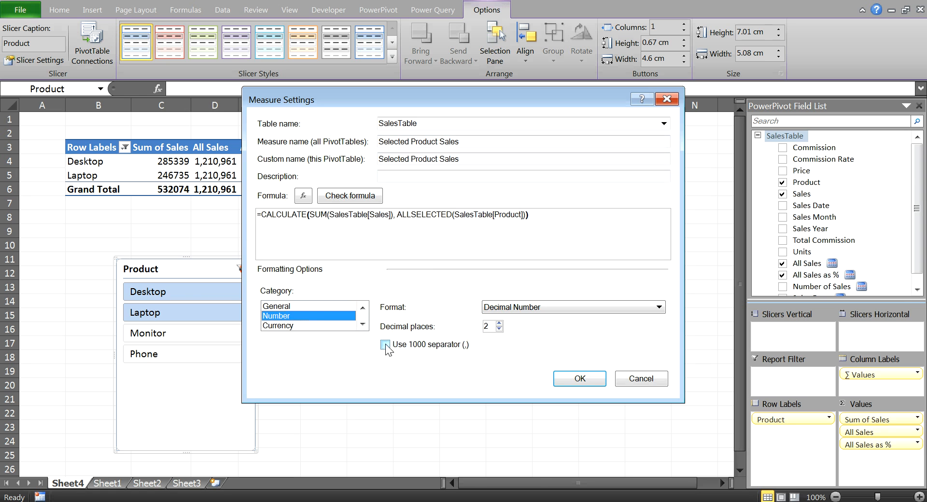
{"action": "left_click", "coordinate": [576, 379]}
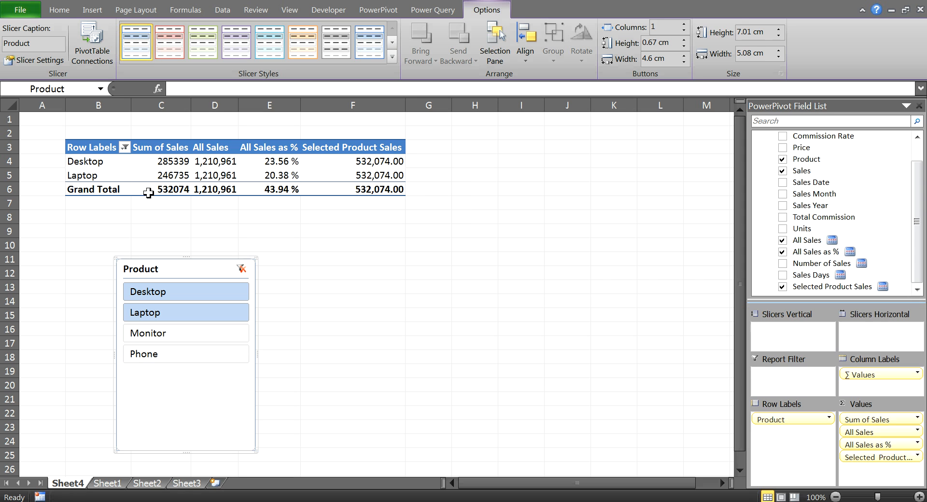
- Add Monitor and Phone to the Product slicer selection so that all products are included
{"action": "mouse_move", "coordinate": [149, 189]}
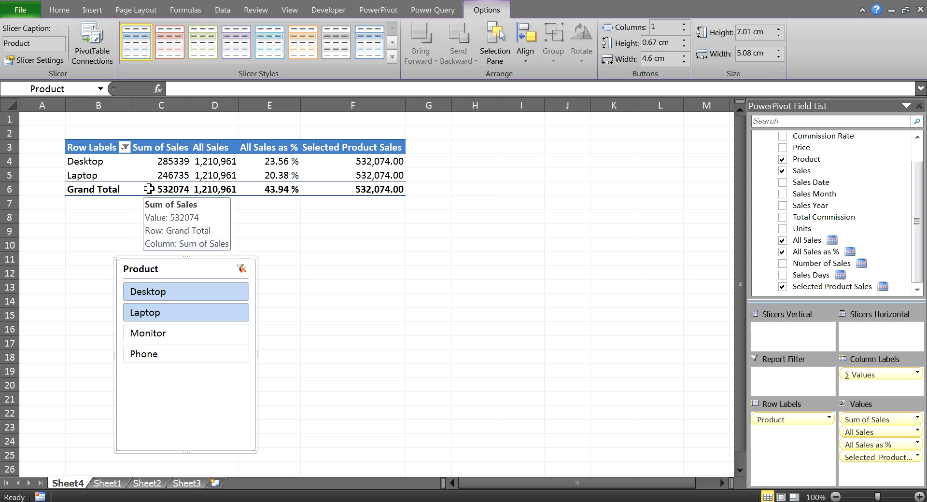
{"action": "left_click", "coordinate": [167, 335], "text": "ctrl"}
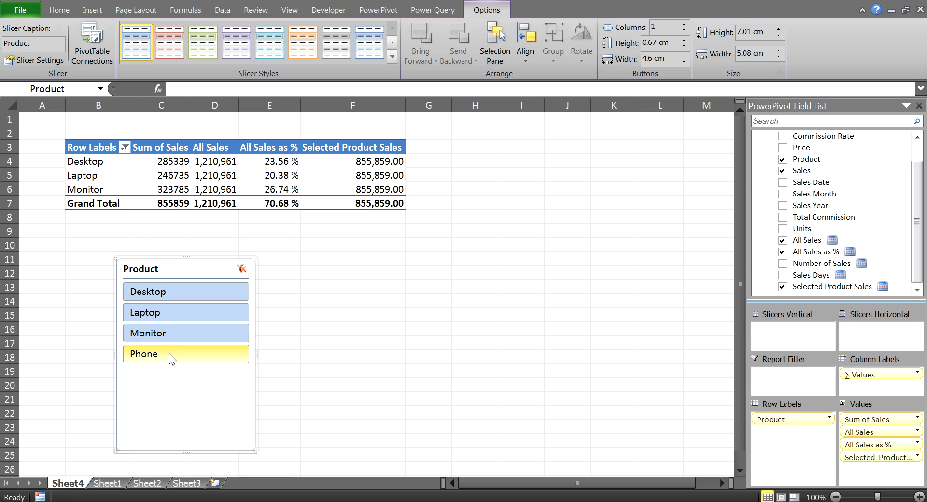
{"action": "left_click", "coordinate": [169, 354], "text": "ctrl"}
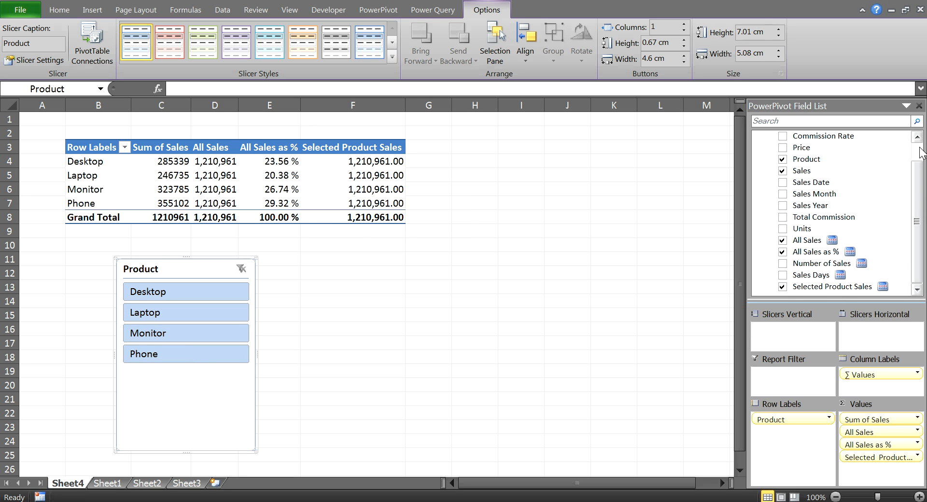
- Start a new measure in SalesTable and name it Selected Product Sales as %
{"action": "scroll", "coordinate": [882, 155], "scroll_direction": "up", "scroll_amount": 1}
{"action": "right_click", "coordinate": [789, 137]}
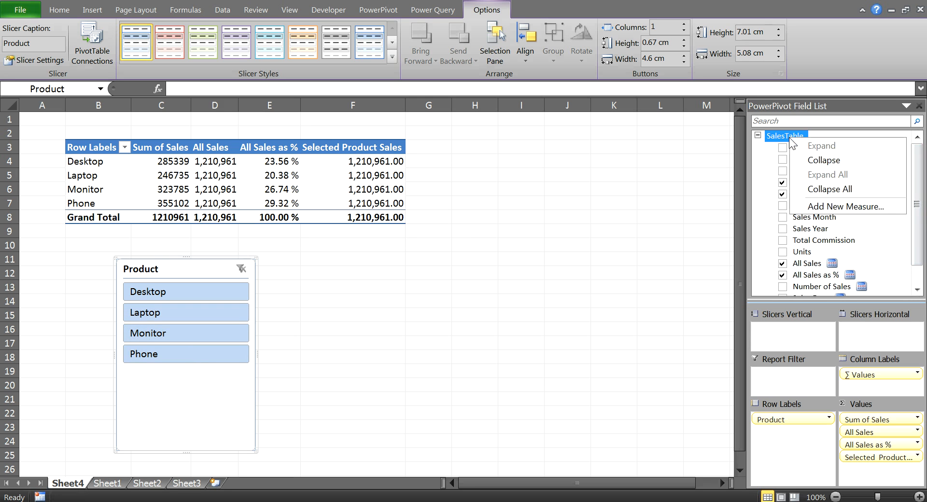
{"action": "left_click", "coordinate": [814, 207]}
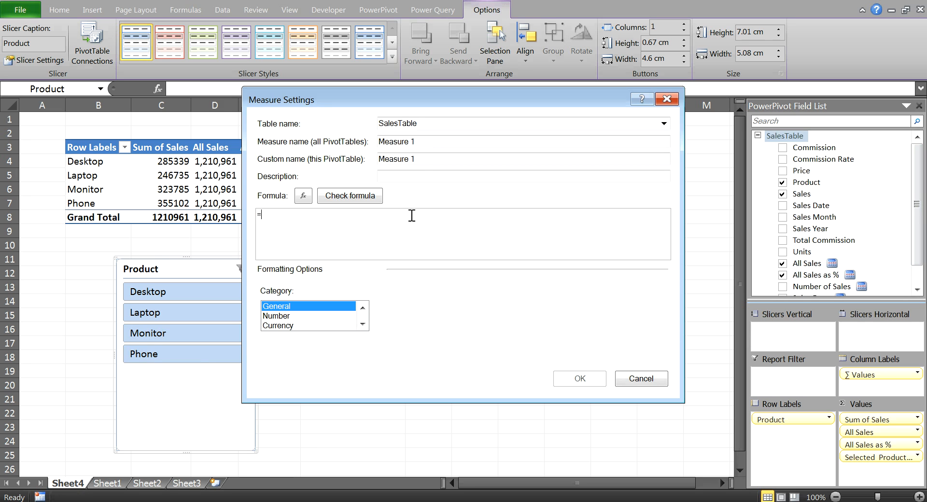
{"action": "left_click", "coordinate": [441, 140]}
{"action": "key", "text": "ctrl+a"}
{"action": "type", "text": "Selected Product Sales as %"}
{"action": "key", "text": "Tab"}
{"action": "key", "text": "Tab"}
{"action": "key", "text": "Tab"}
{"action": "key", "text": "Tab"}
{"action": "key", "text": "Tab"}
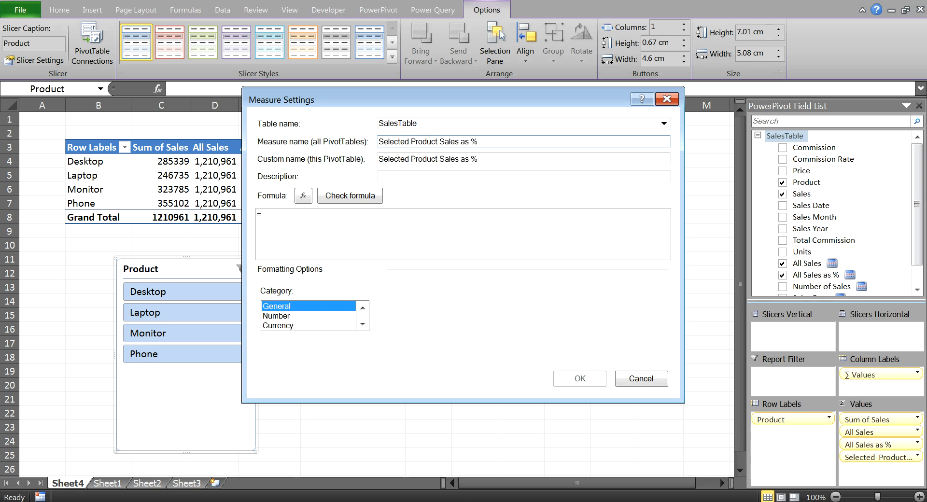
- Begin the Selected Product Sales as % formula with SUM(SalesTable[Sales]) as the numerator
{"action": "type", "text": "sum"}
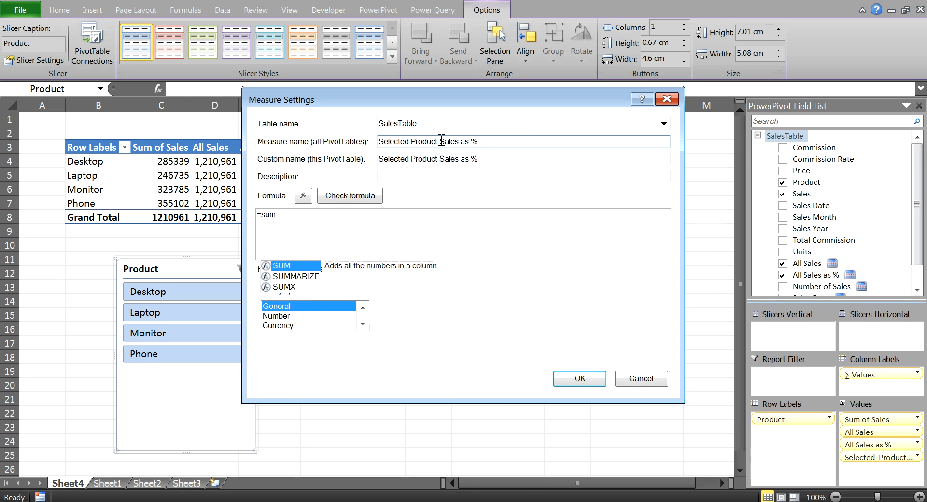
{"action": "key", "text": "Tab"}
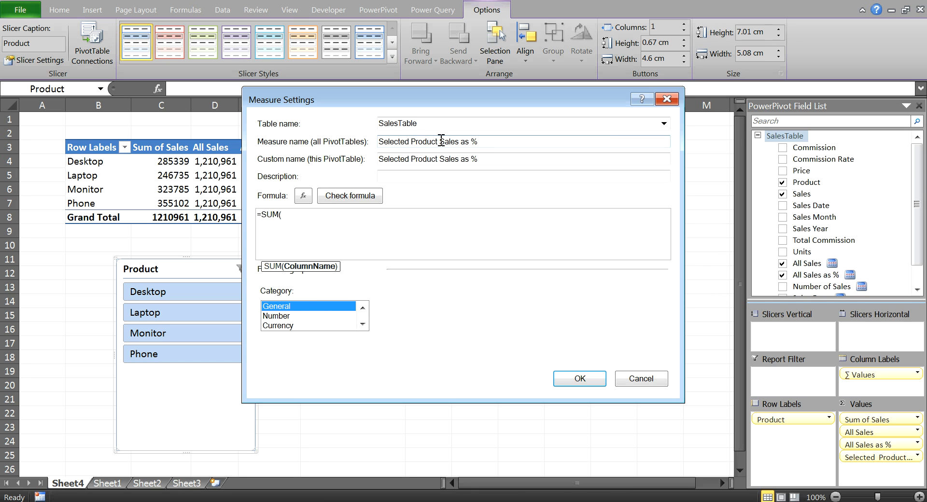
{"action": "type", "text": "s"}
{"action": "key", "text": "Down"}
{"action": "key", "text": "Down"}
{"action": "key", "text": "Down"}
{"action": "key", "text": "Down"}
{"action": "key", "text": "Down"}
{"action": "key", "text": "Down"}
{"action": "key", "text": "Down"}
{"action": "key", "text": "Down"}
{"action": "key", "text": "Tab"}
{"action": "type", "text": "),"}
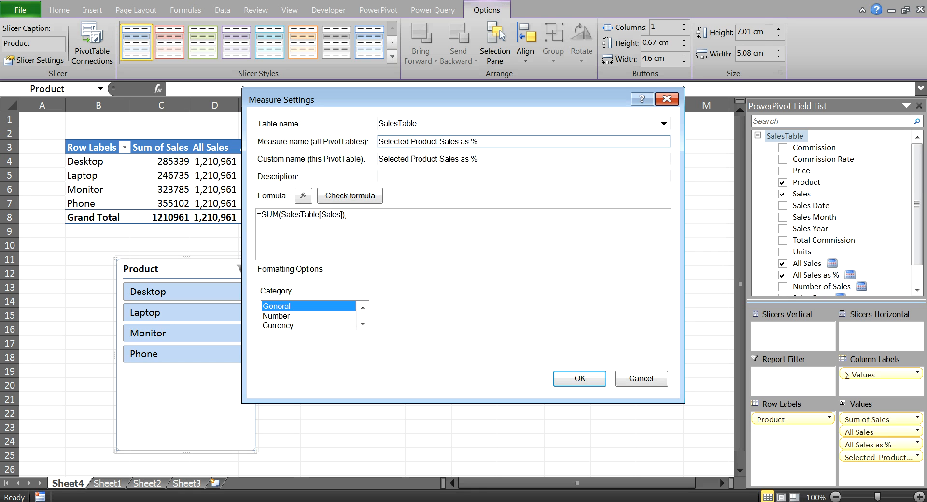
{"action": "key", "text": "BackSpace"}
- Complete the formula by dividing the sum by the measure SalesTable[Selected Product Sales]
{"action": "type", "text": "/ s"}
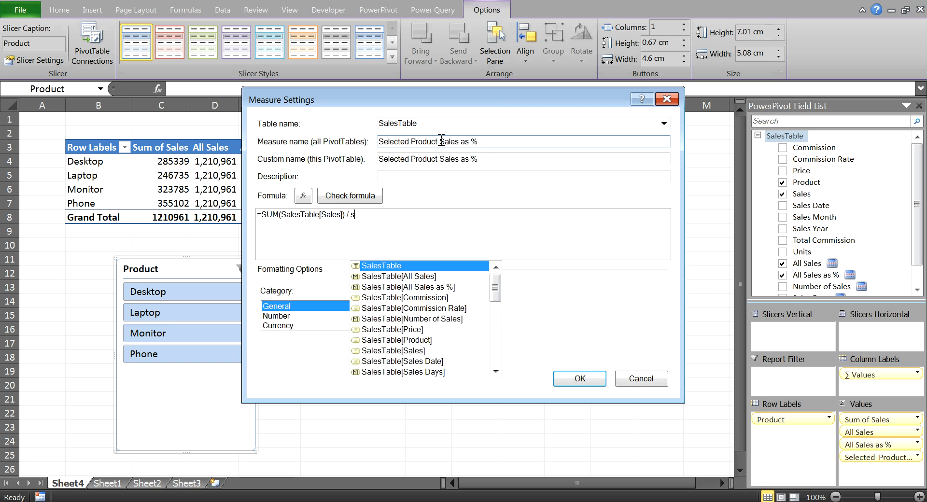
{"action": "key", "text": "Down"}
{"action": "key", "text": "Down"}
{"action": "key", "text": "Down"}
{"action": "key", "text": "Down"}
{"action": "key", "text": "Down"}
{"action": "key", "text": "Down"}
{"action": "key", "text": "Down"}
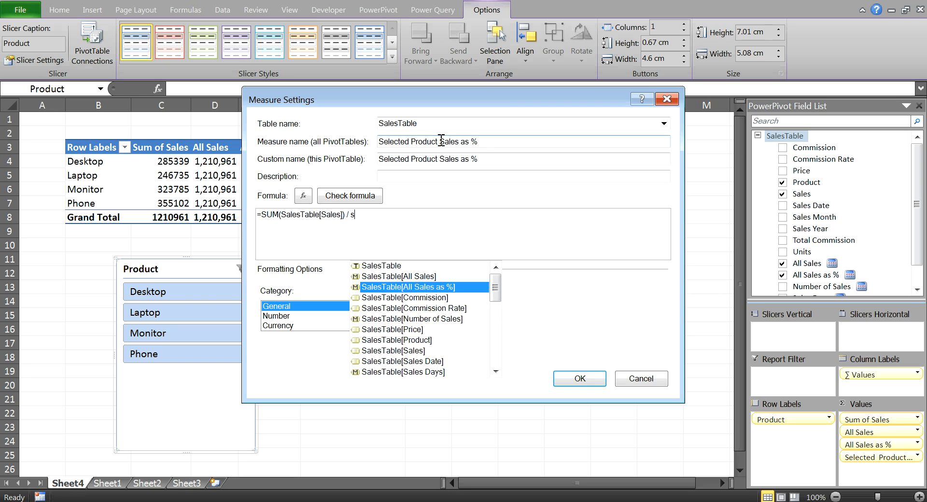
{"action": "key", "text": "Down"}
{"action": "key", "text": "Down"}
{"action": "key", "text": "Down"}
{"action": "key", "text": "Down"}
{"action": "key", "text": "Down"}
{"action": "key", "text": "Down"}
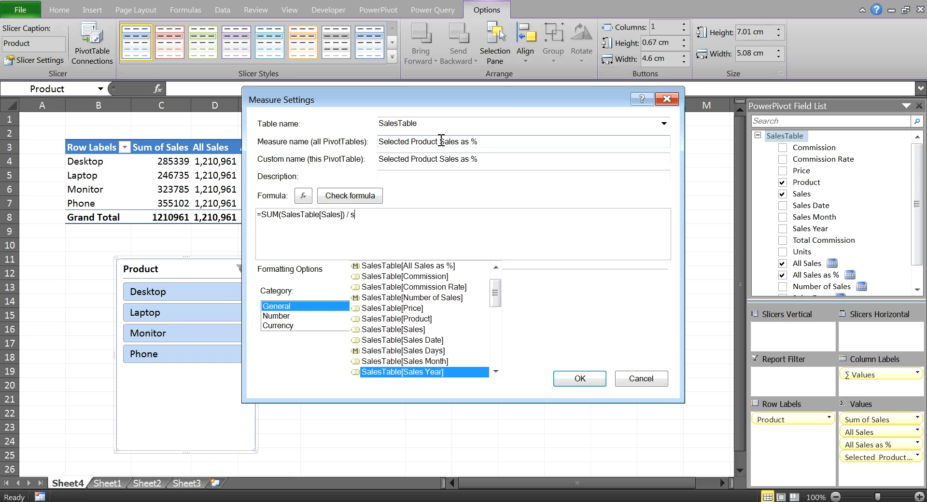
{"action": "key", "text": "Tab"}
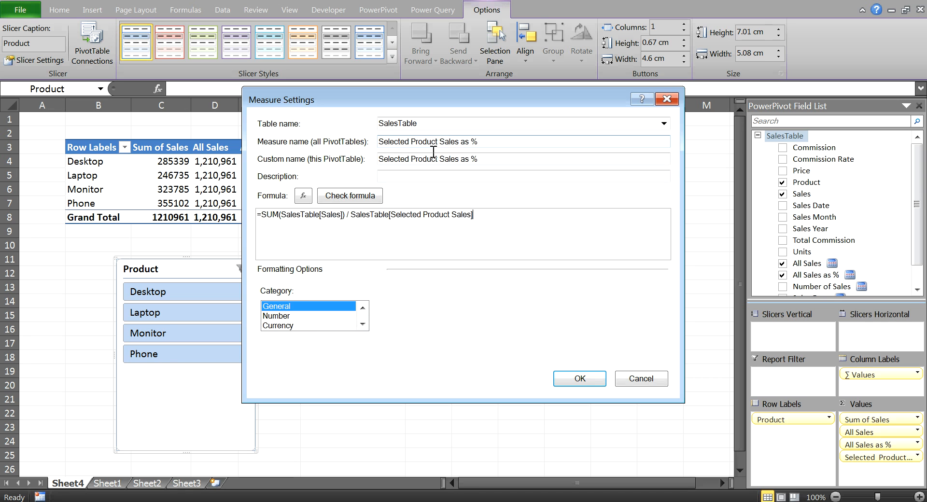
- Format Selected Product Sales as % as a Number in Percentage format and create the measure
{"action": "left_click", "coordinate": [297, 316]}
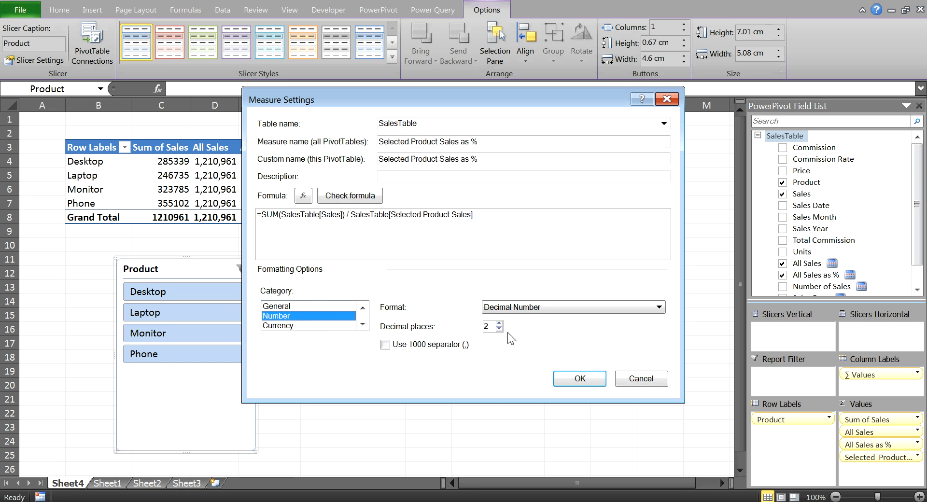
{"action": "left_click", "coordinate": [531, 308]}
{"action": "left_click", "coordinate": [531, 340]}
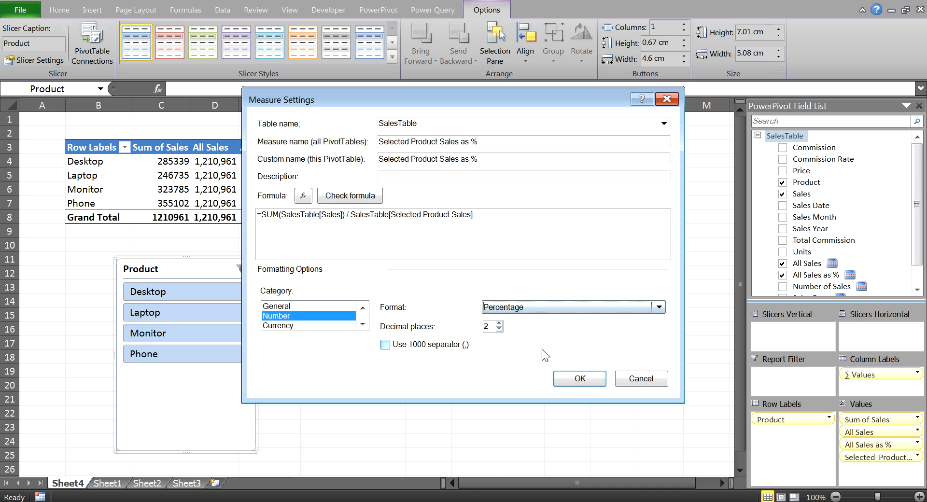
{"action": "left_click", "coordinate": [582, 378]}
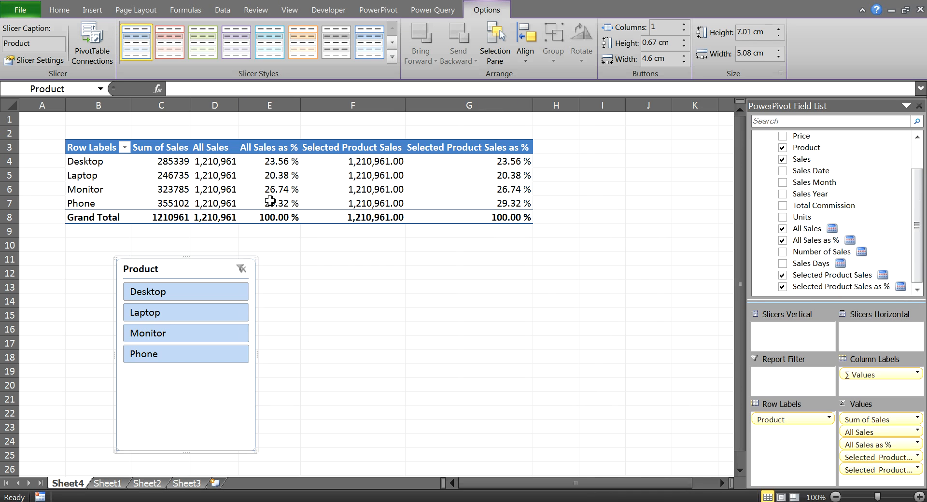
- Filter the Product slicer to Phone alone and add Monitor, Laptop and Desktop one at a time to compare the percentage measures
{"action": "mouse_move", "coordinate": [270, 201]}
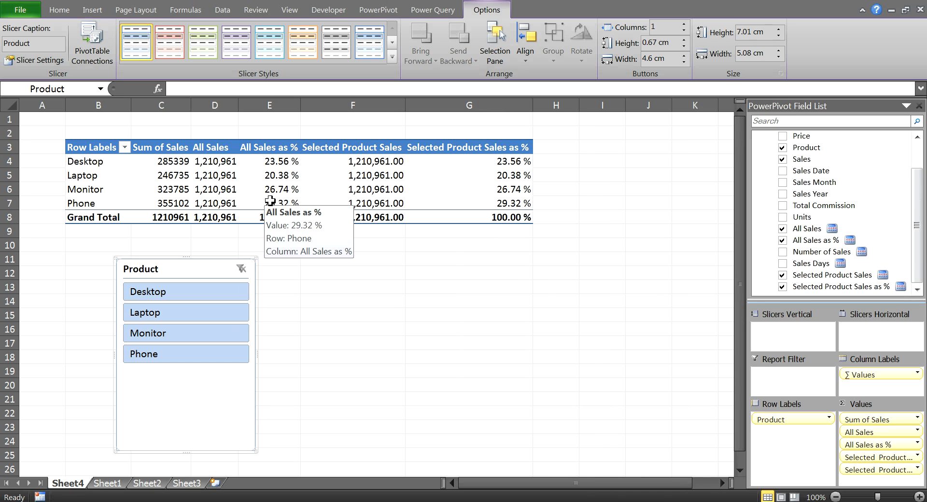
{"action": "left_click", "coordinate": [193, 352]}
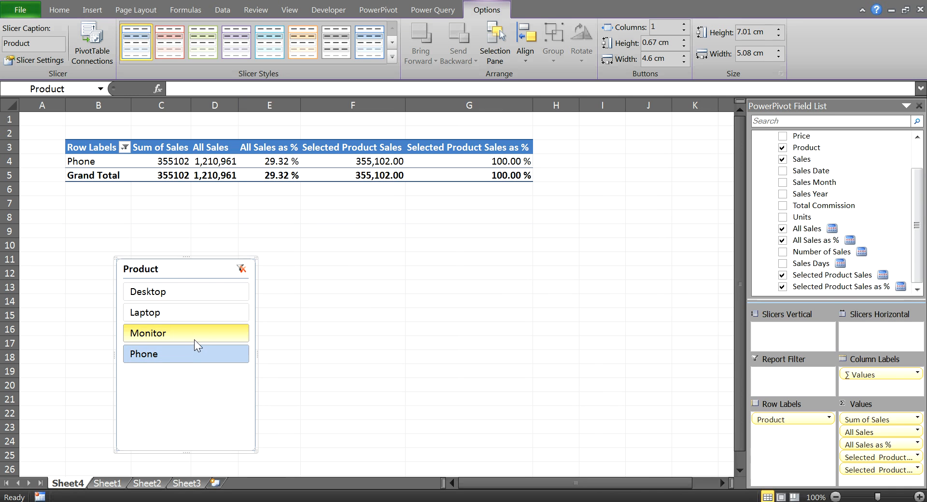
{"action": "left_click", "coordinate": [192, 334], "text": "ctrl"}
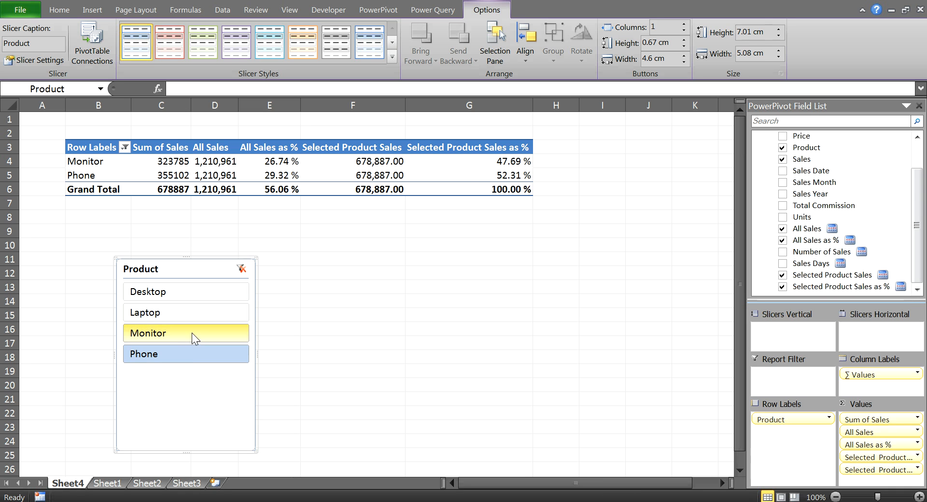
{"action": "mouse_move", "coordinate": [485, 170]}
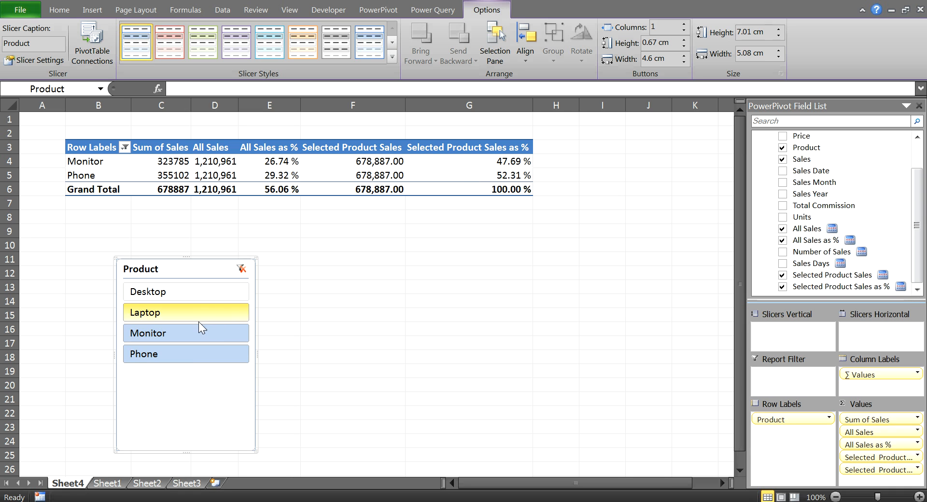
{"action": "left_click", "coordinate": [185, 315], "text": "ctrl"}
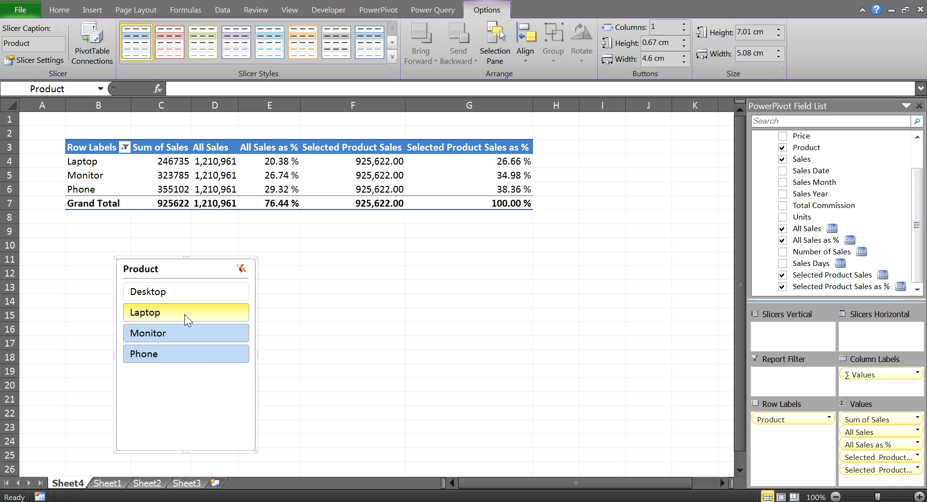
{"action": "left_click", "coordinate": [180, 292], "text": "ctrl"}
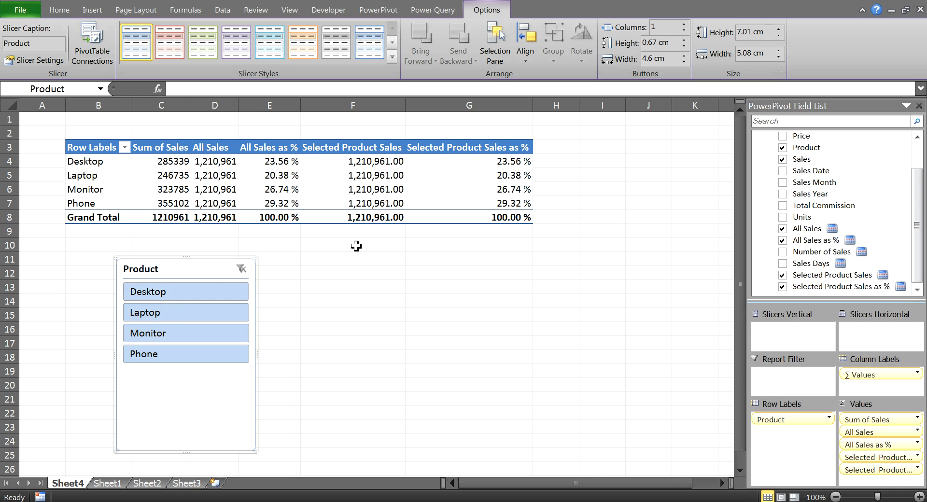
- Filter the Product slicer to Desktop and Laptop and check their Selected Product Sales as % values
{"action": "mouse_move", "coordinate": [270, 187]}
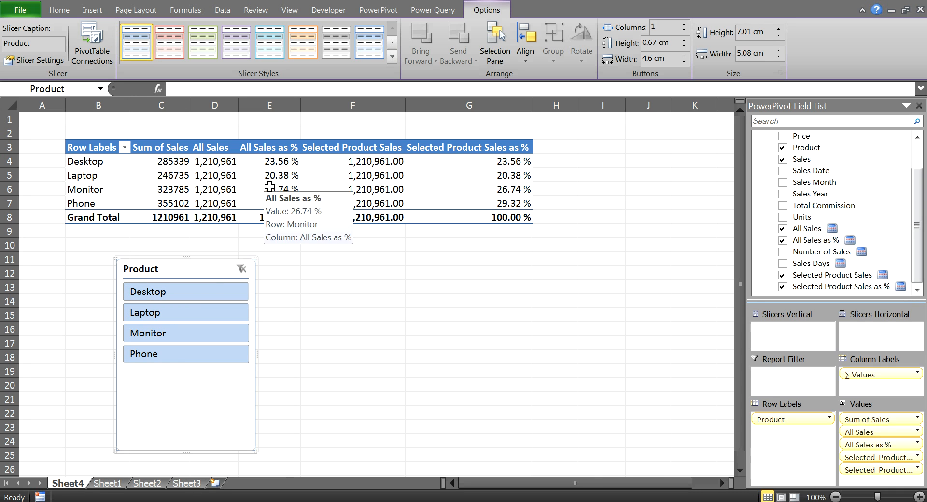
{"action": "left_click", "coordinate": [207, 293]}
{"action": "left_click", "coordinate": [202, 307]}
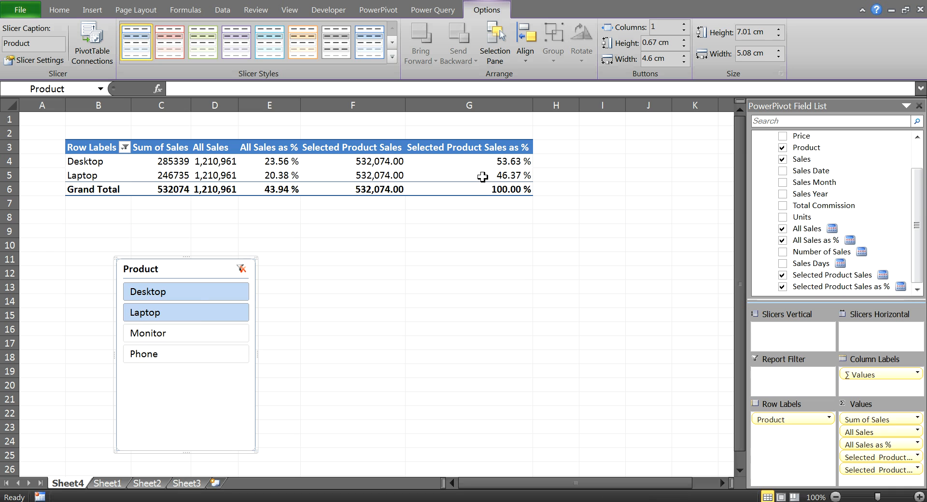
{"action": "mouse_move", "coordinate": [482, 176]}
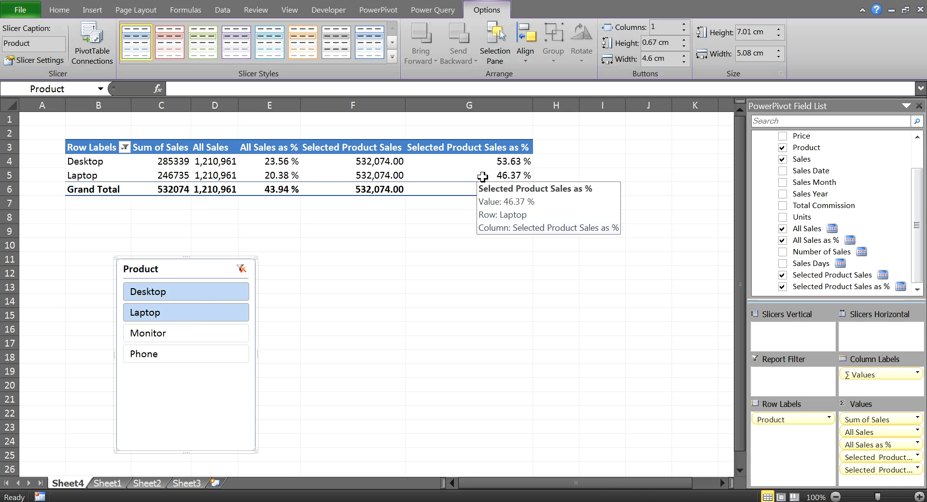